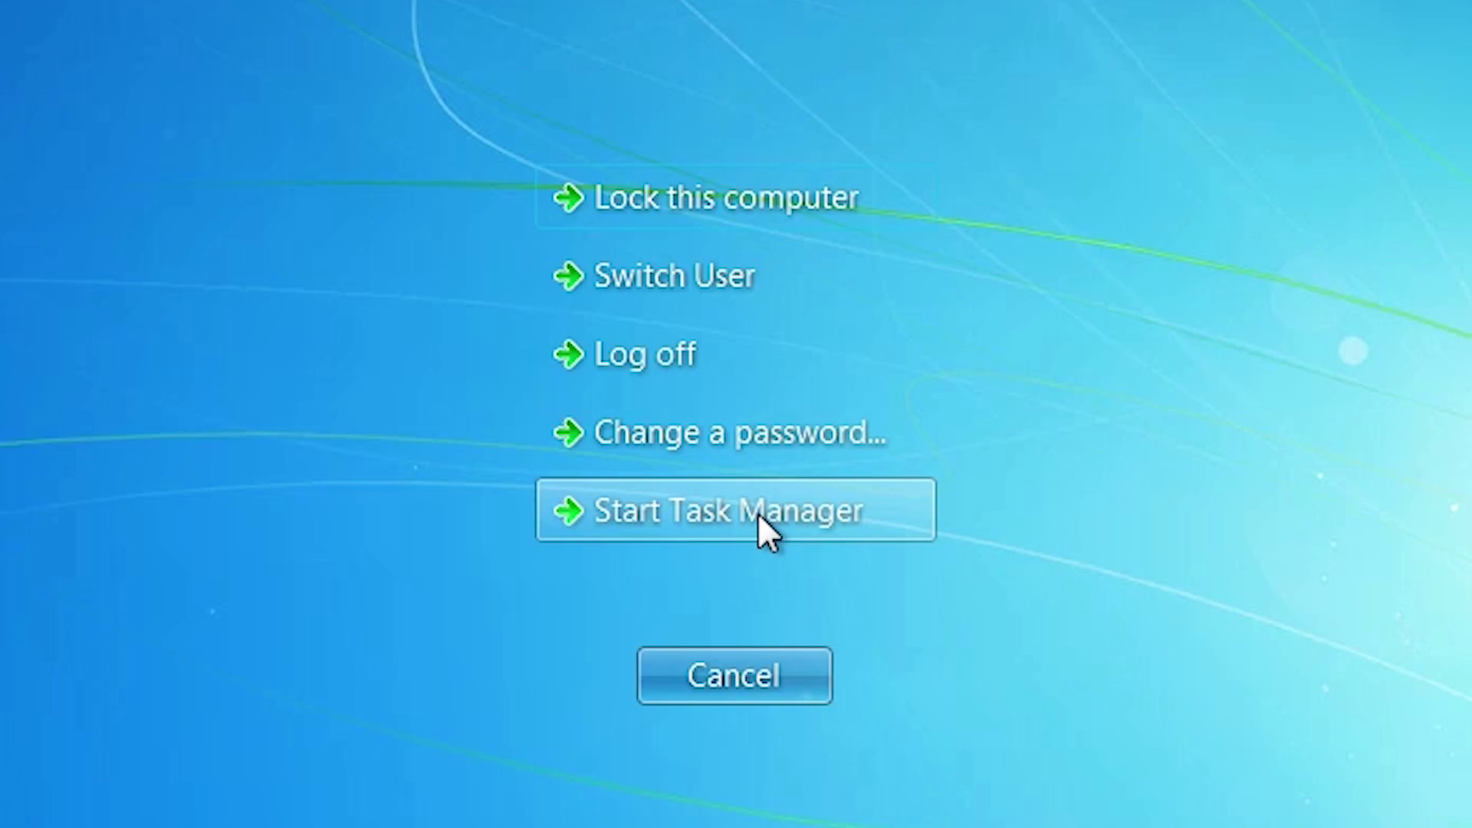
Open Task Manager from the security screen and run Explorer as a new task.
click(757, 512)
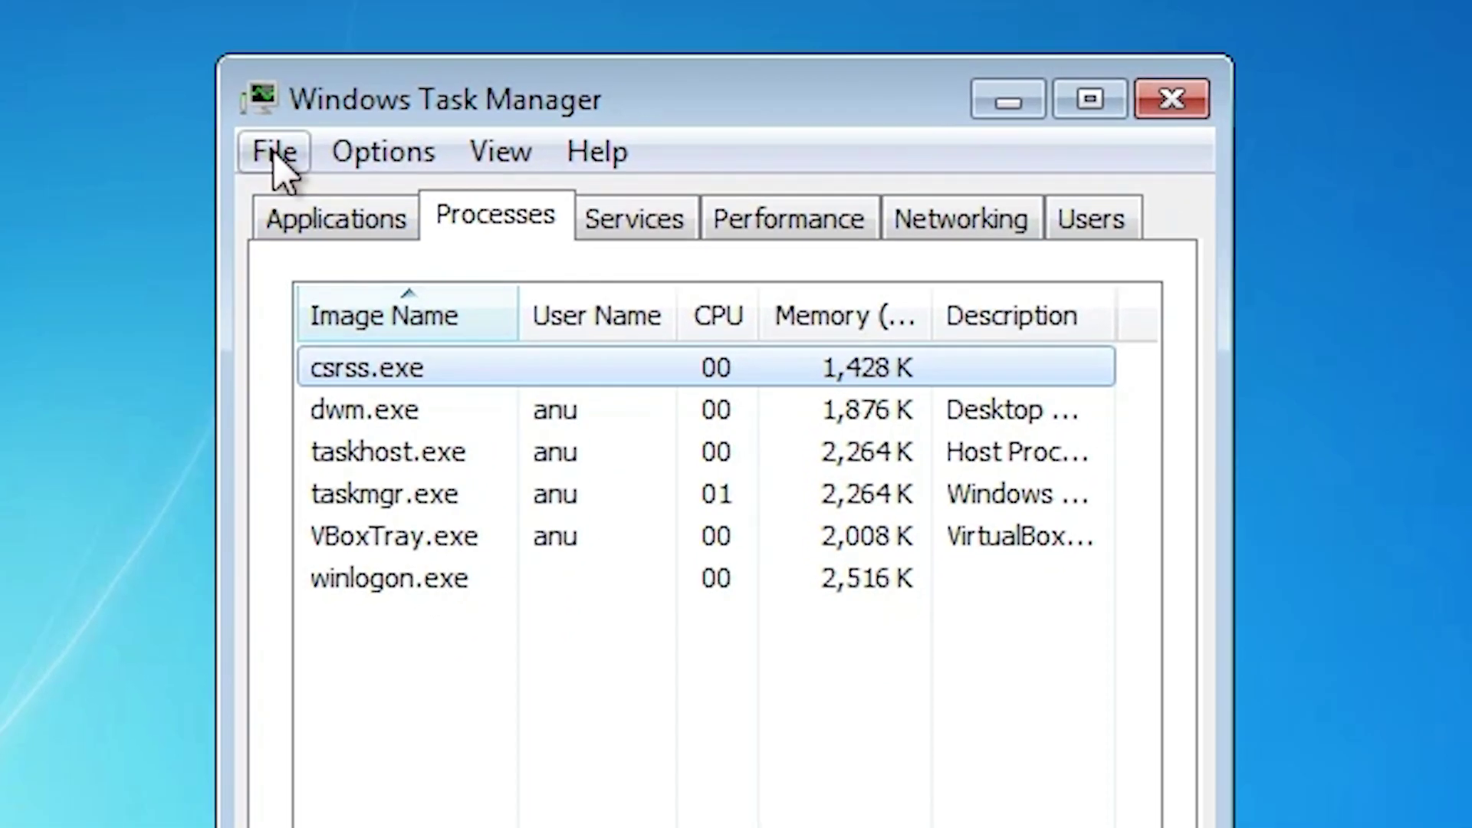
click(275, 153)
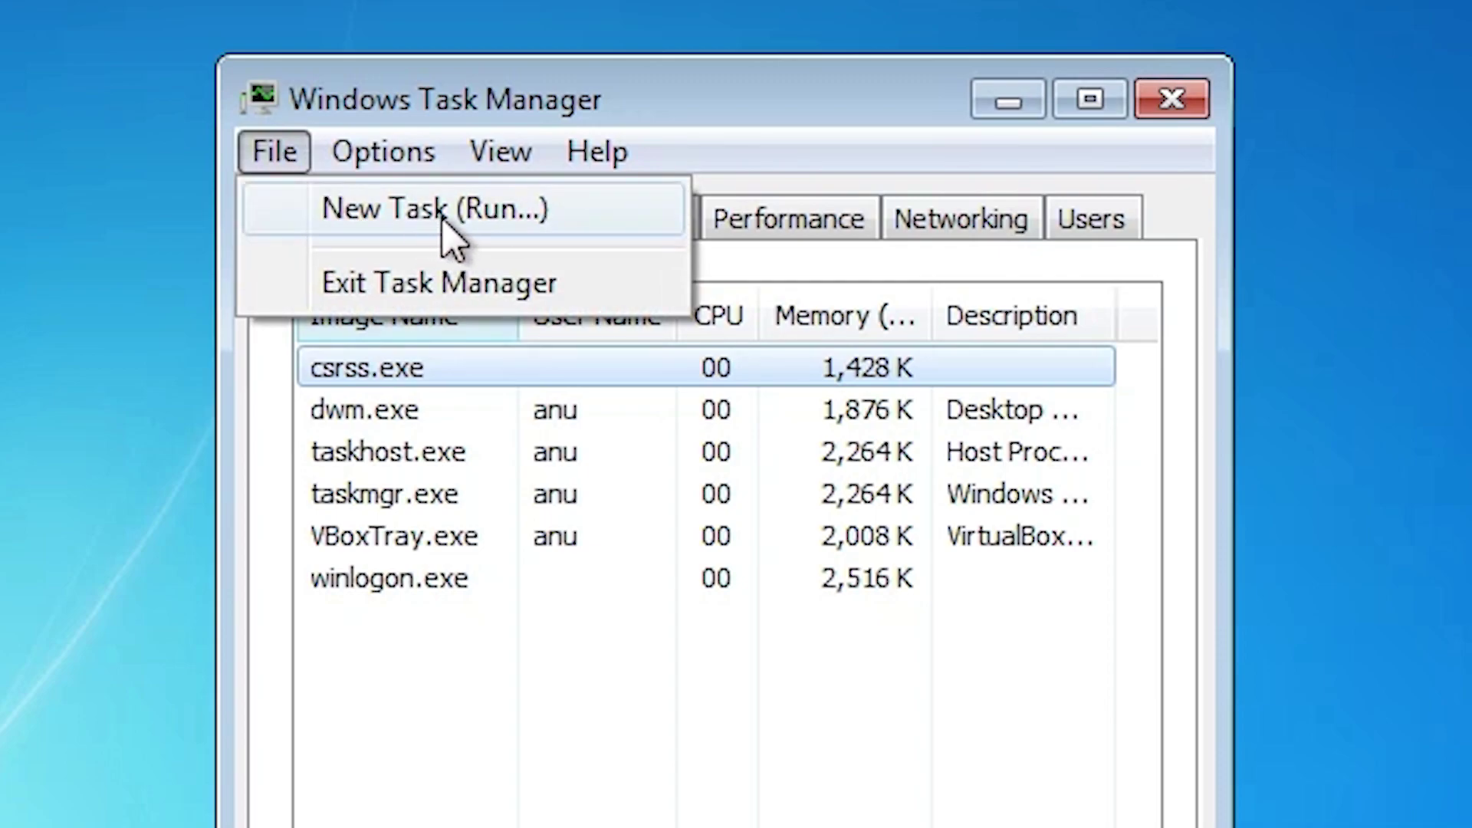
click(485, 222)
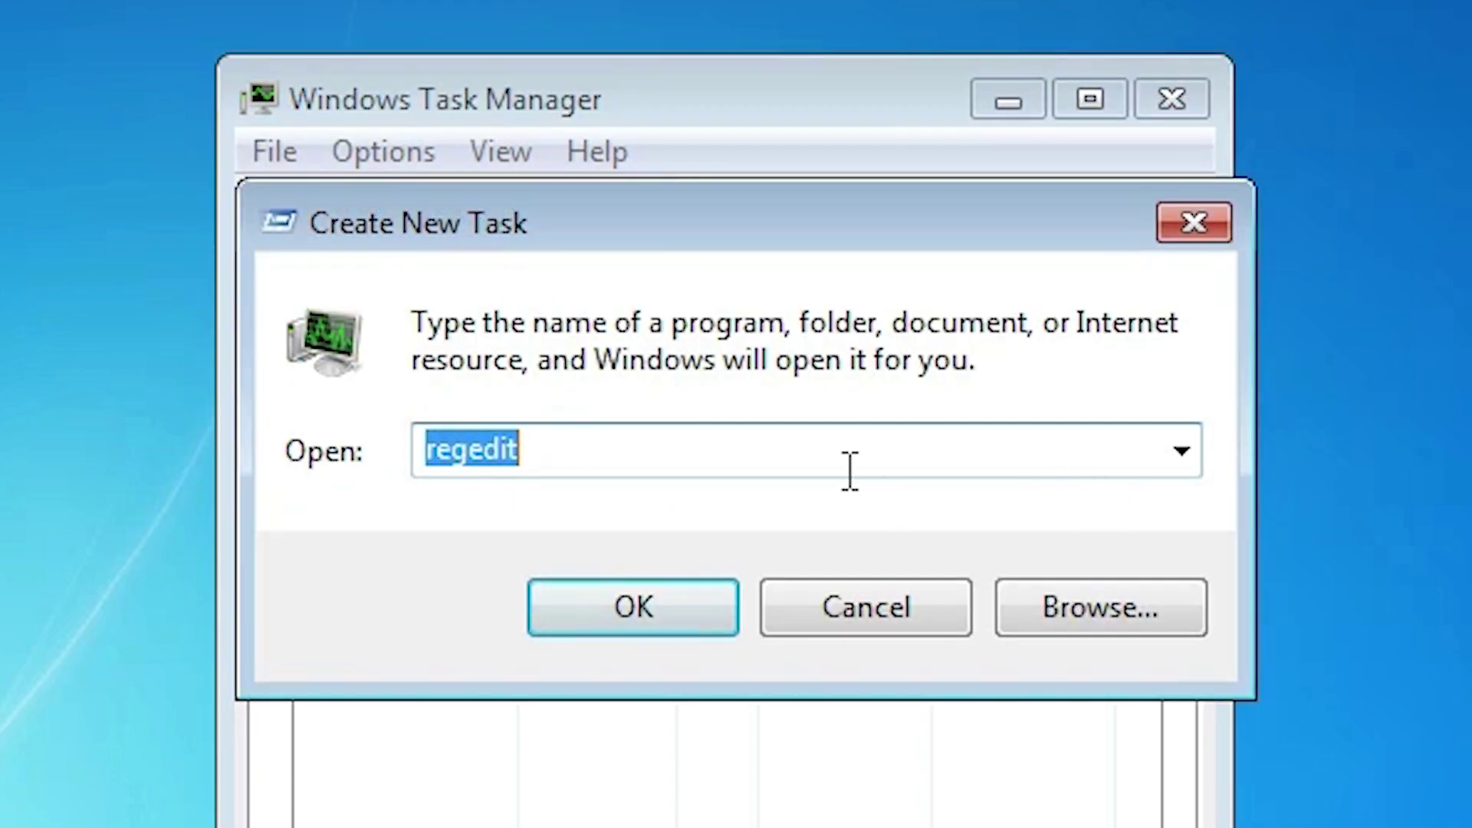
click(1181, 460)
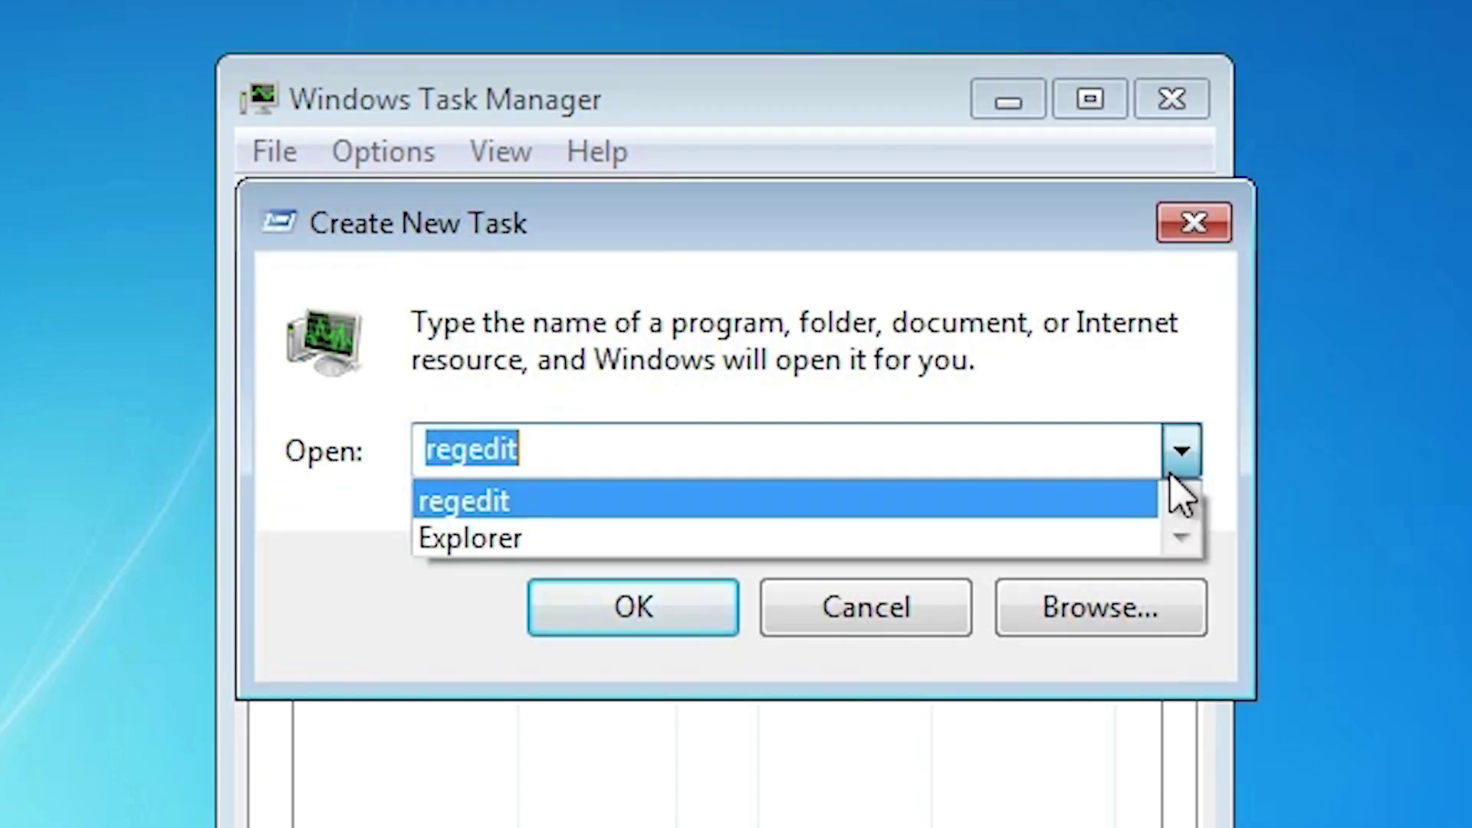
click(452, 541)
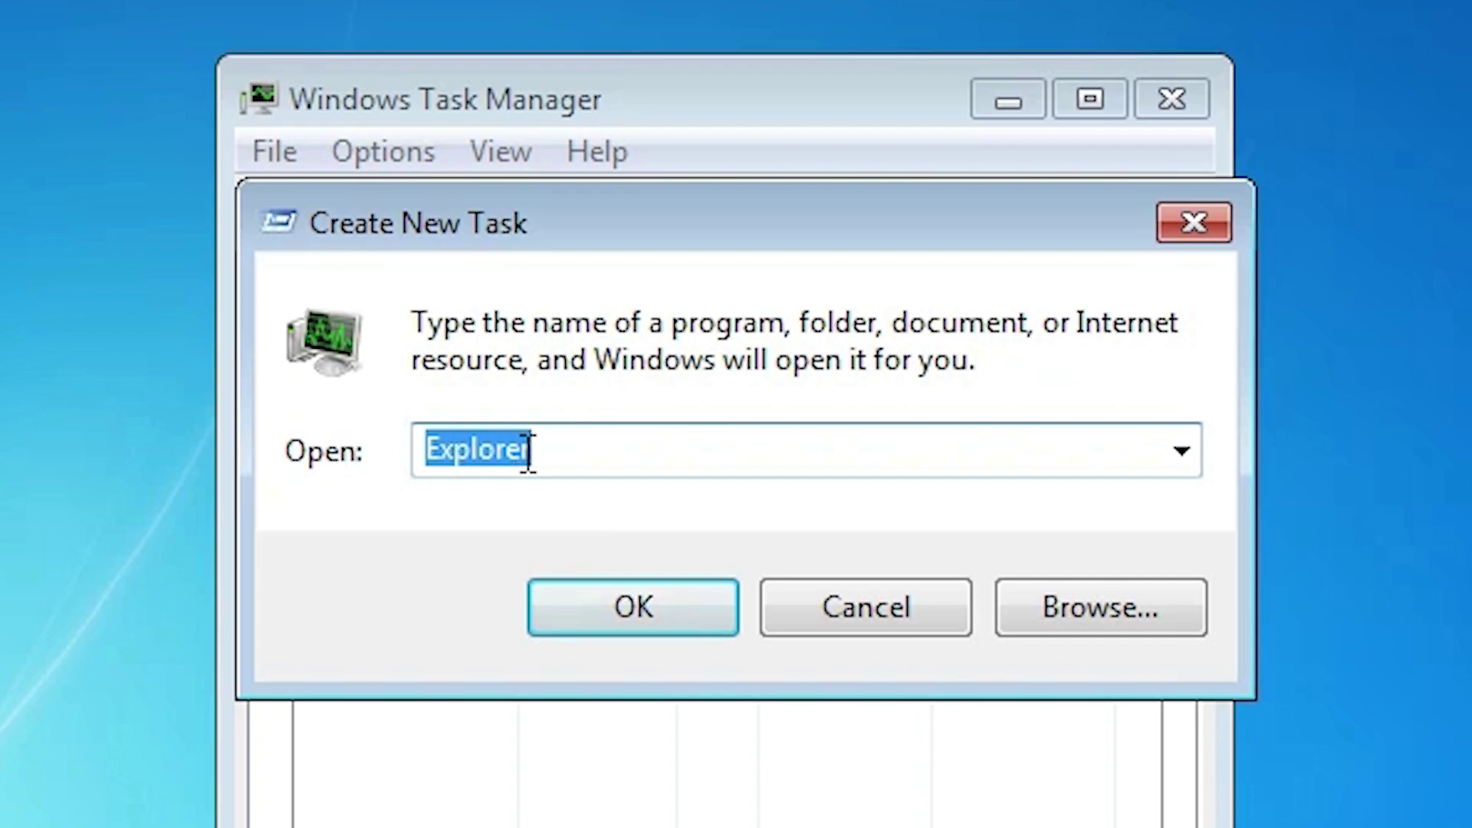
click(696, 602)
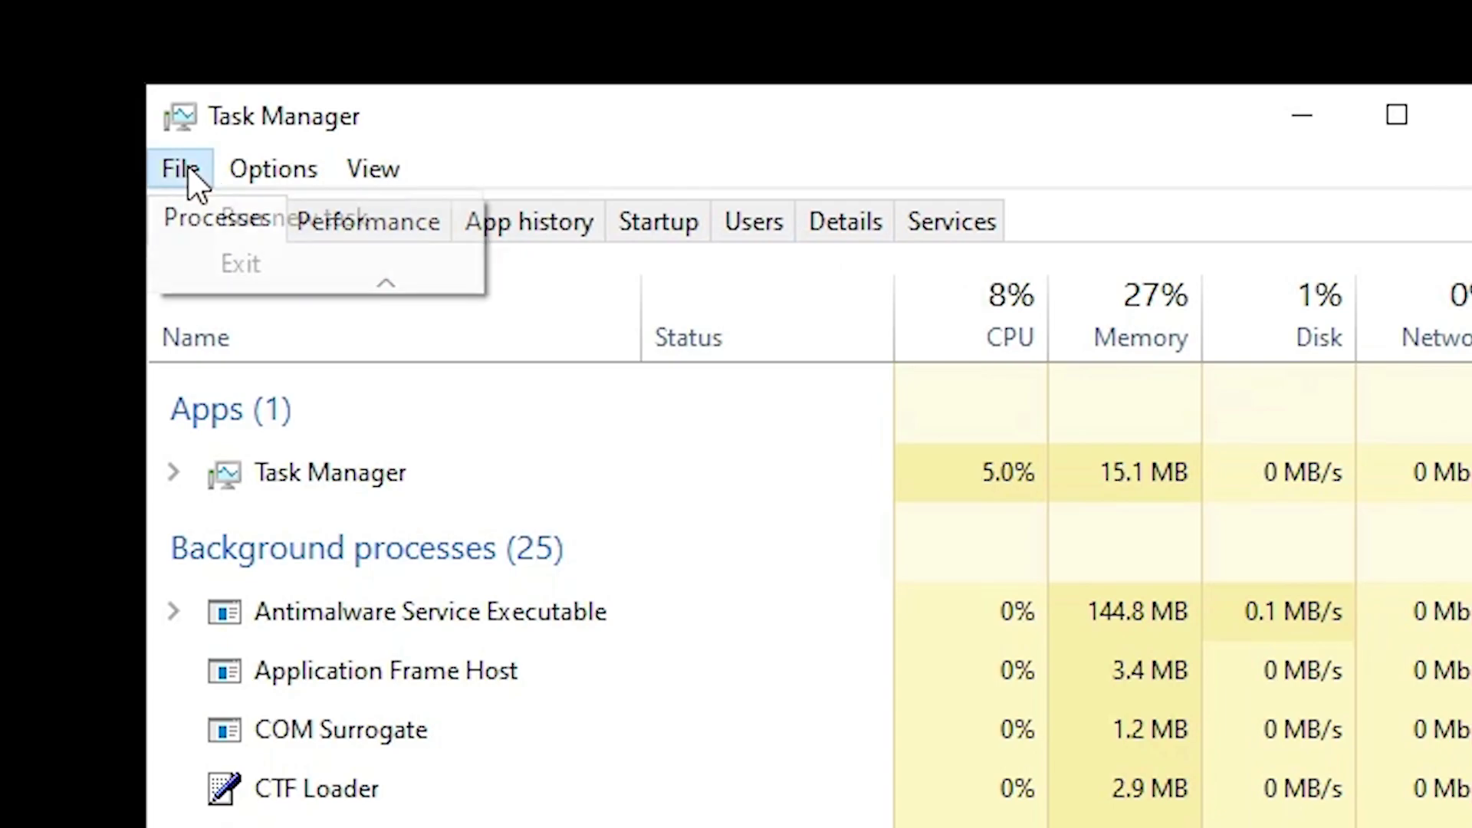
Replace %appdata% with Explorer.exe in the Run new task box and launch it.
click(284, 227)
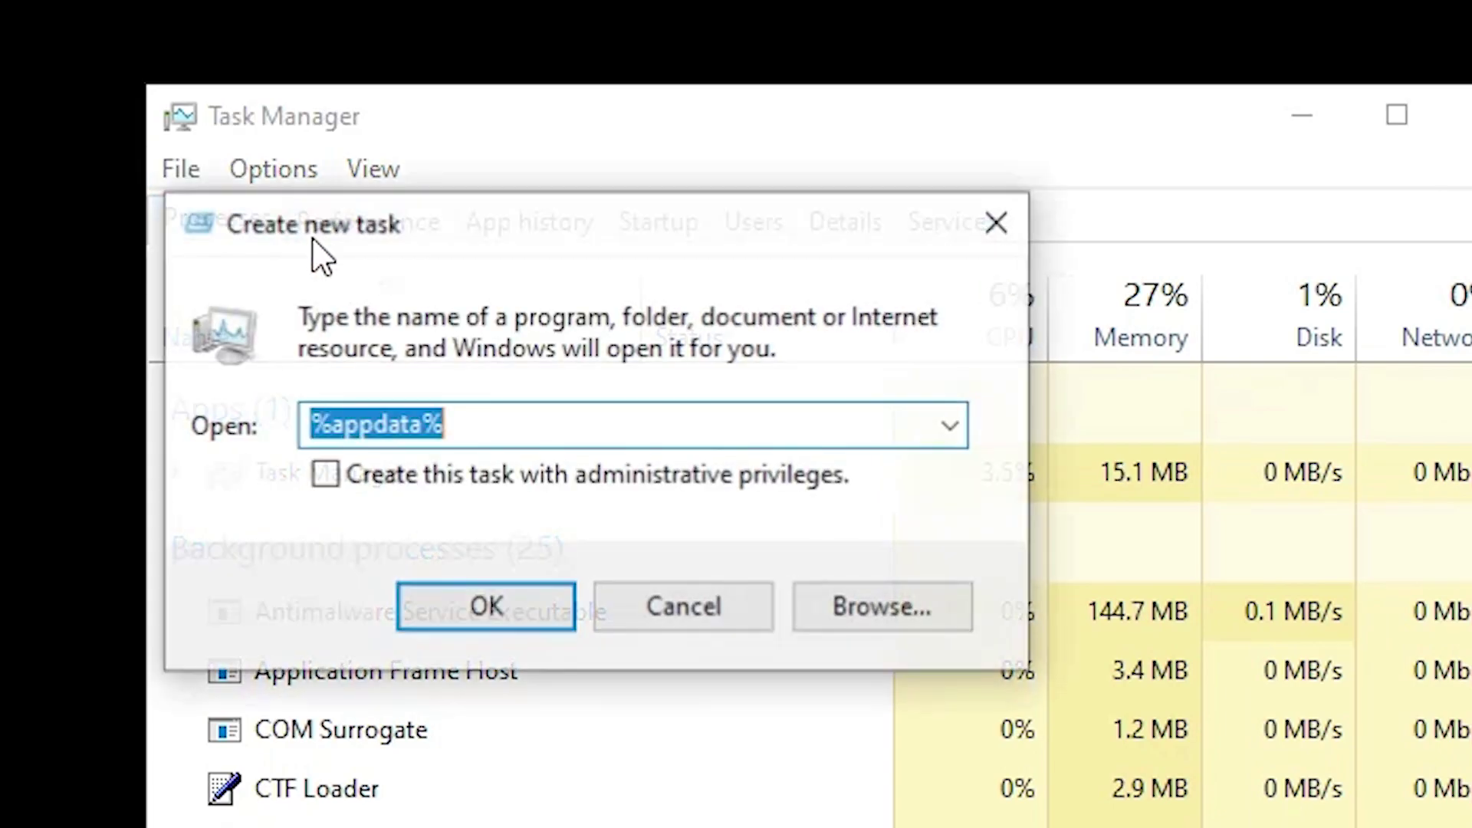
drag(503, 419, 220, 420)
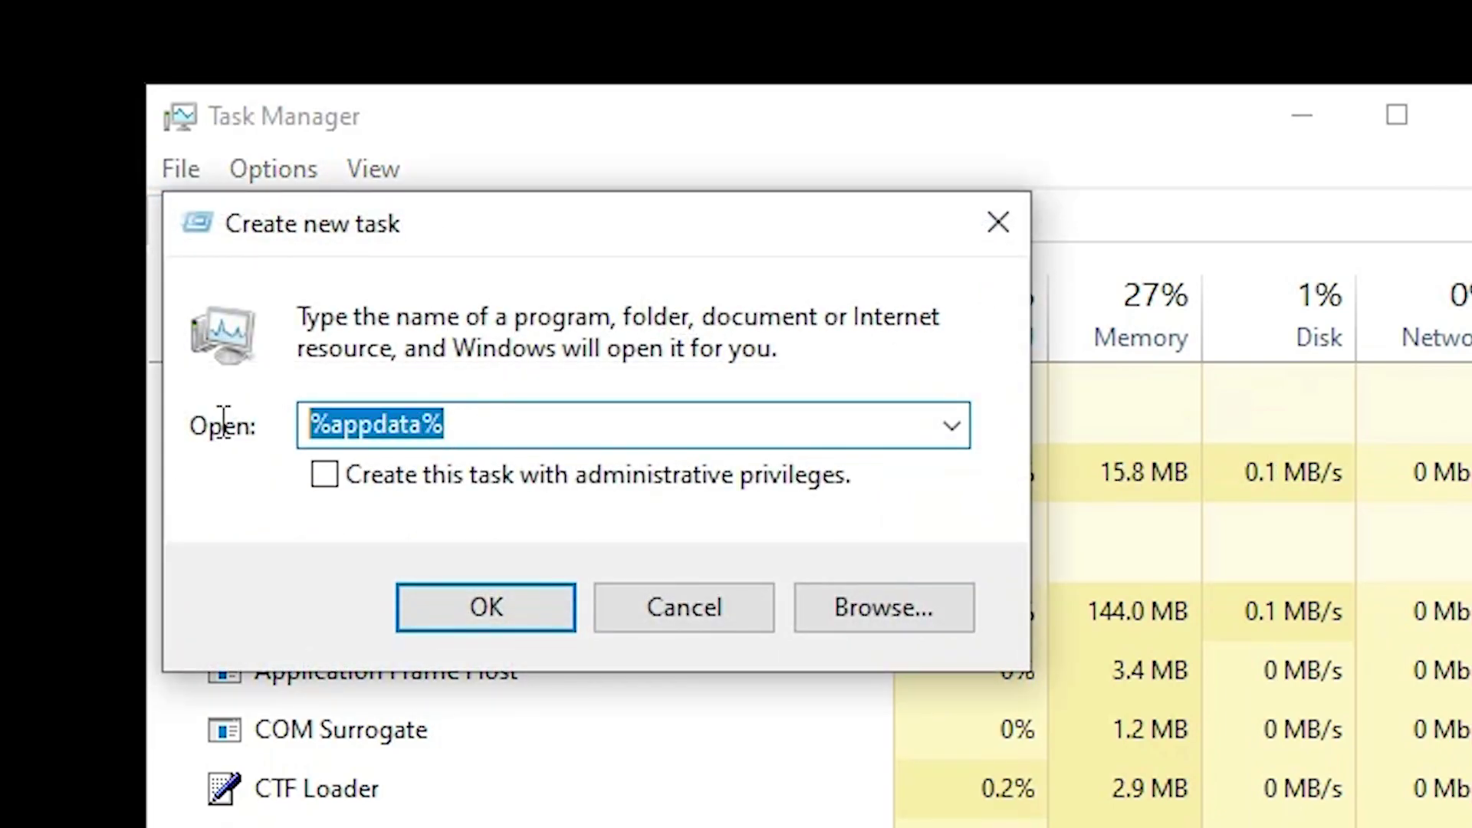
text(Explorer)
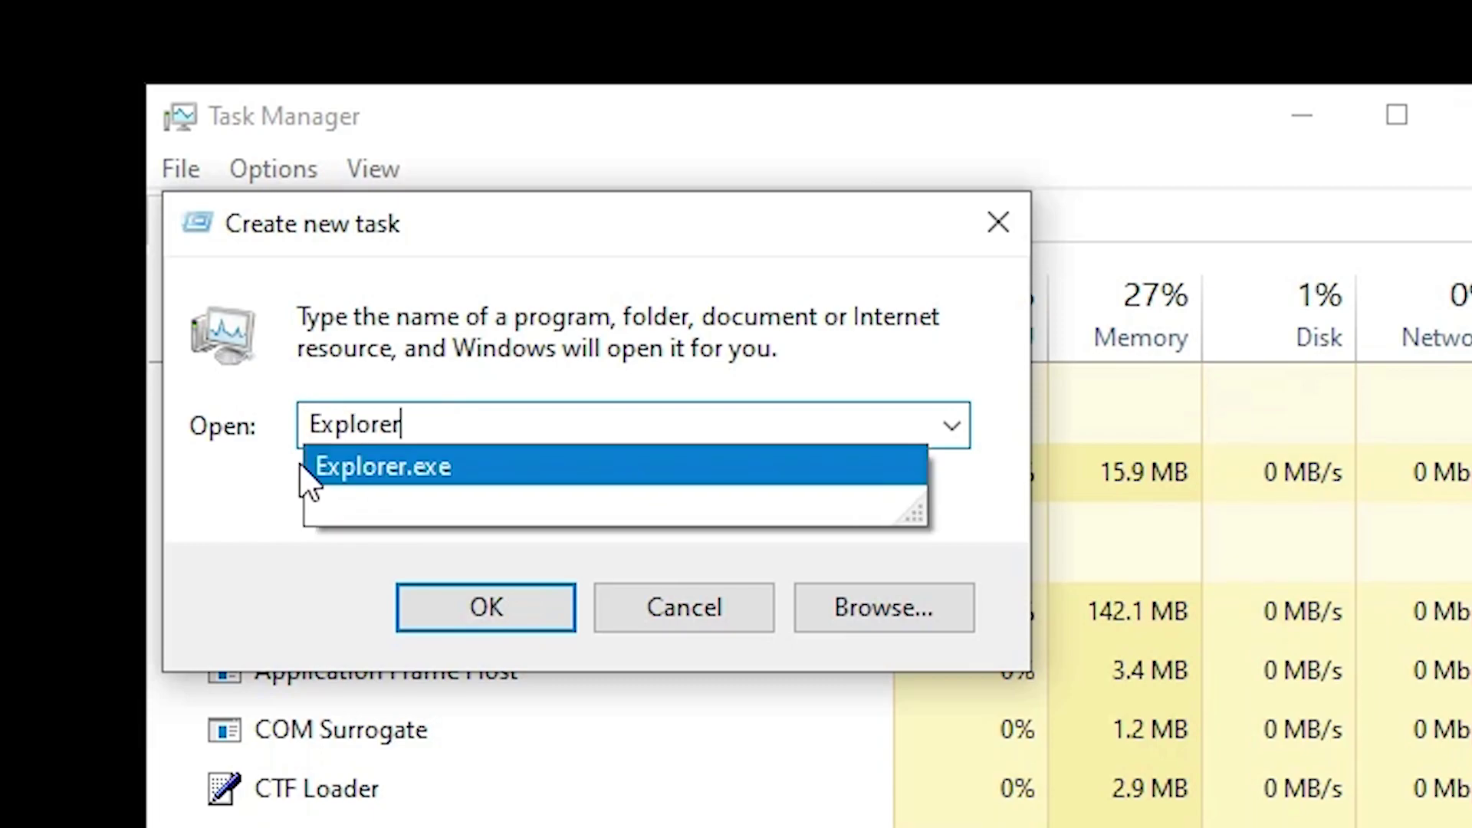
click(322, 470)
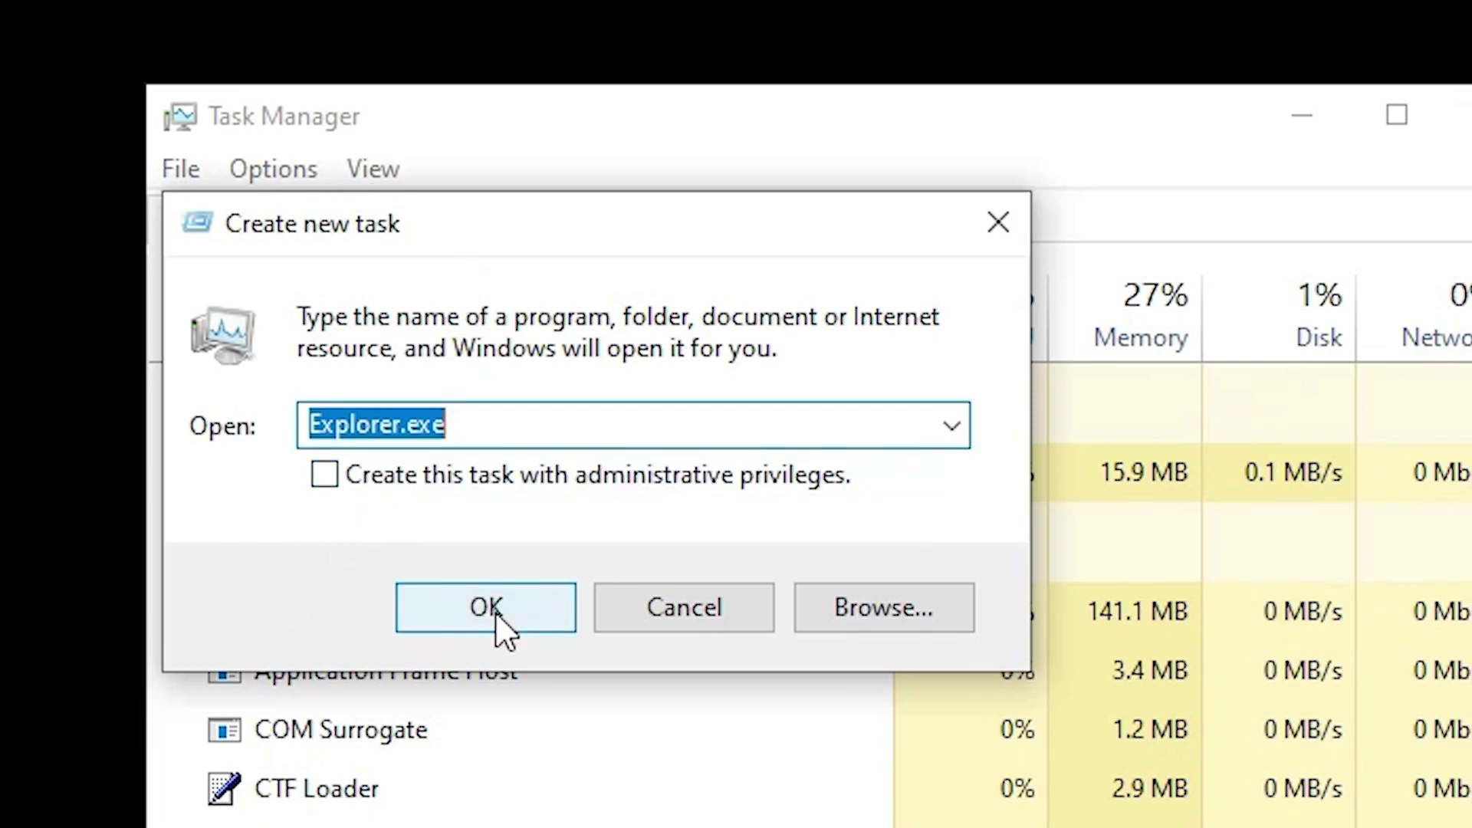
click(499, 610)
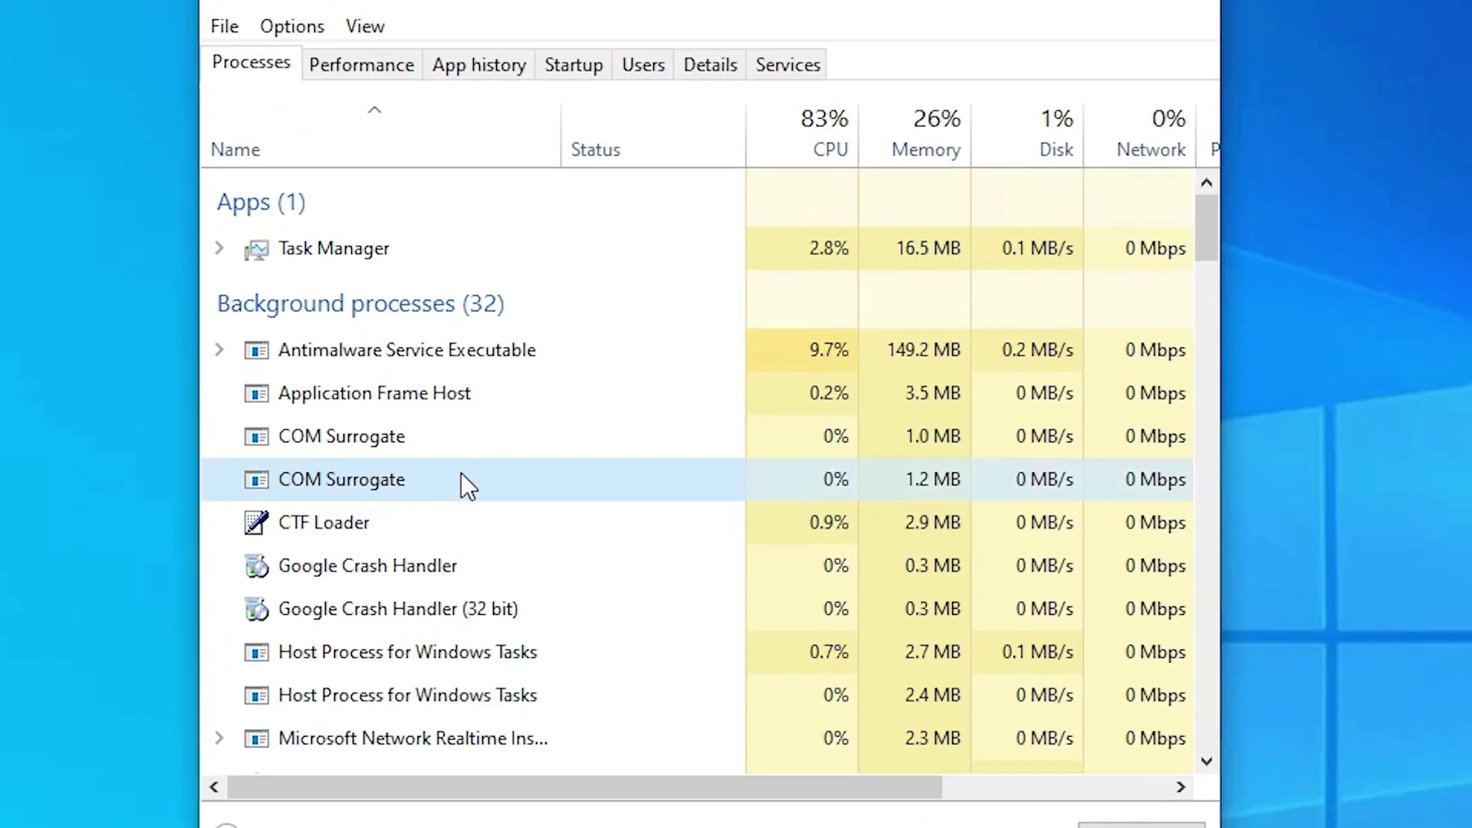
Scroll down to the Windows Explorer process and restart it.
scroll(717, 403, down, 6)
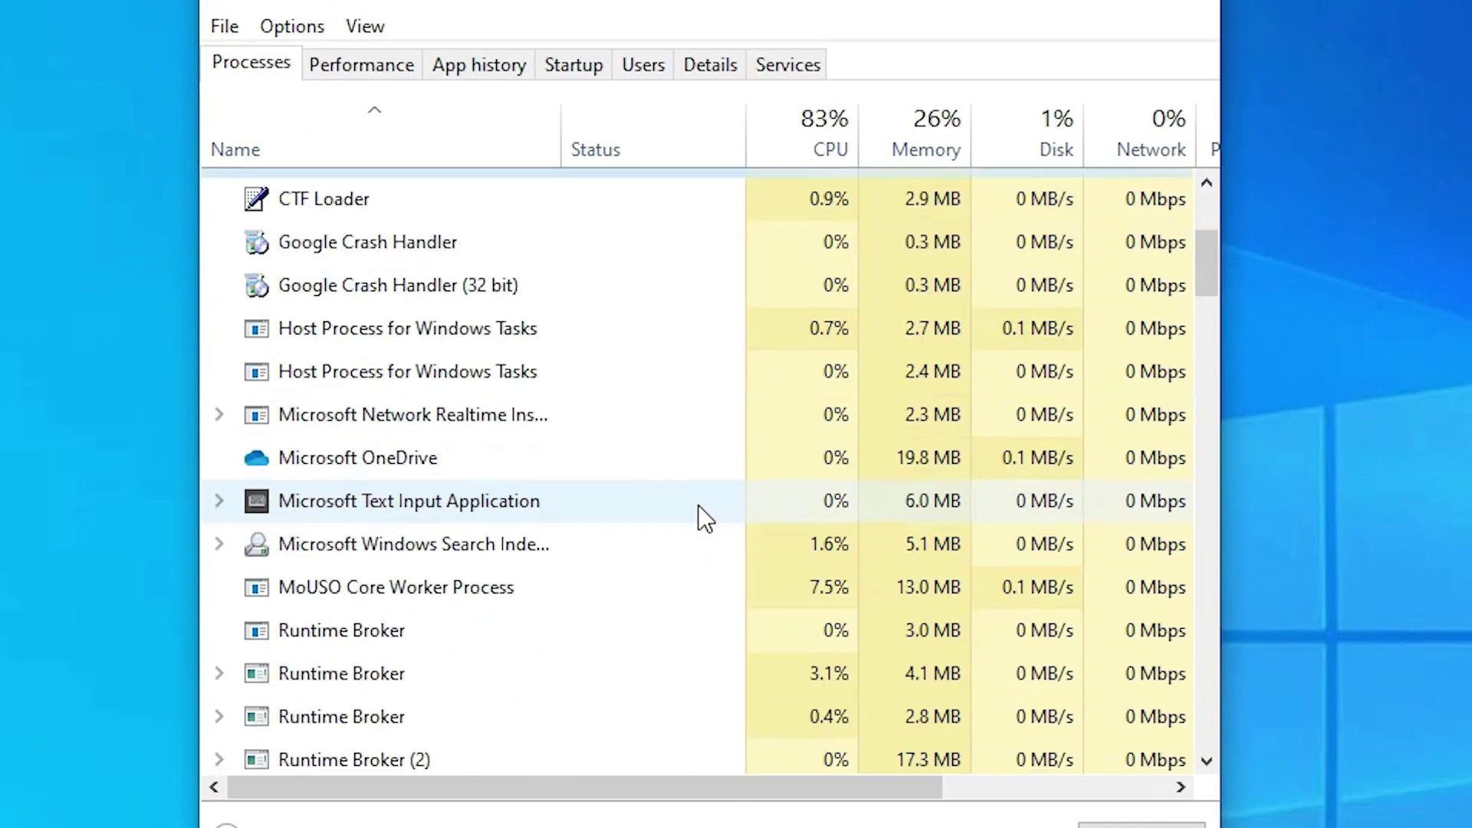
scroll(450, 587, down, 9)
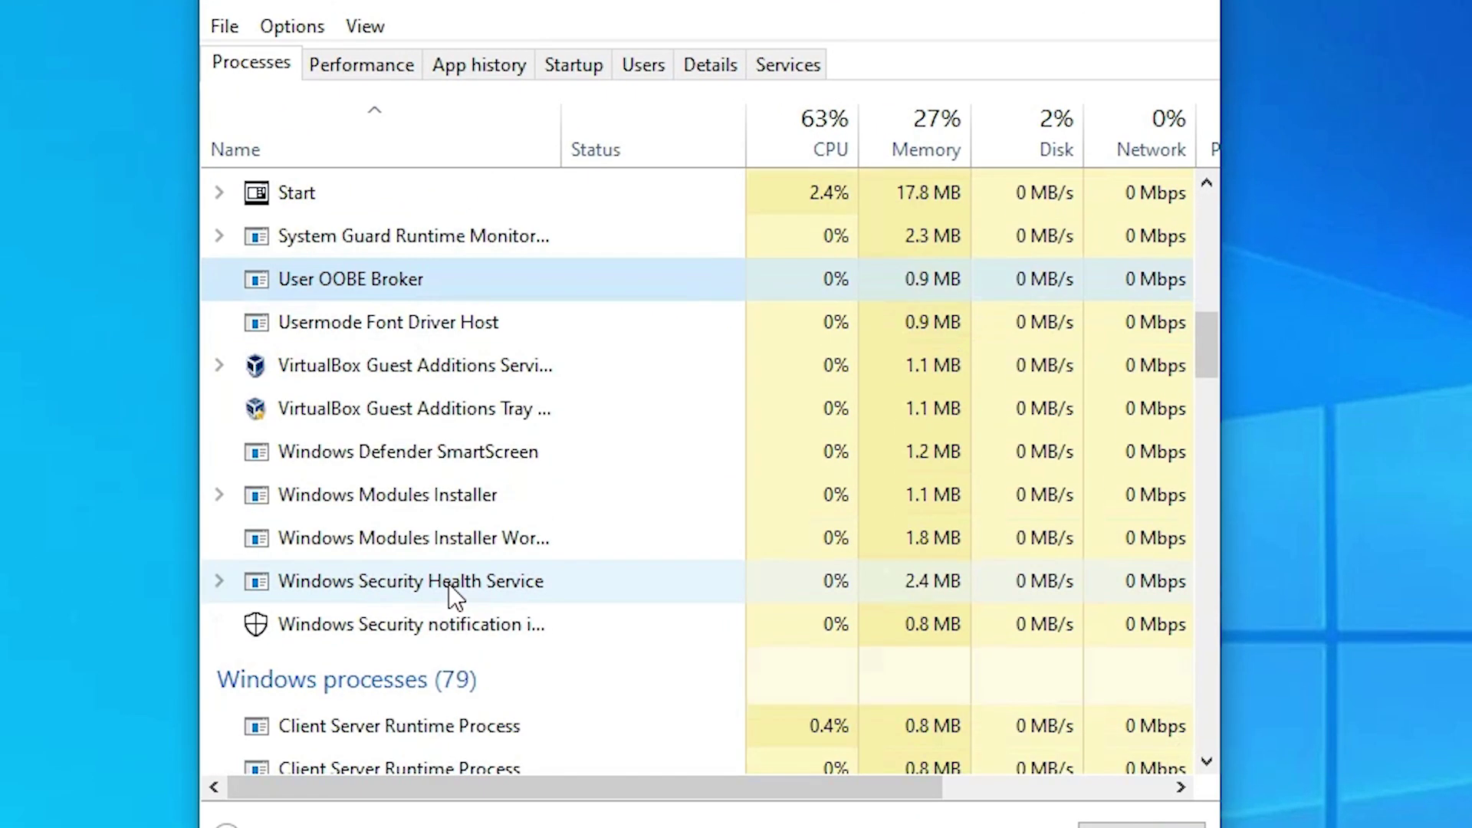
scroll(449, 586, down, 14)
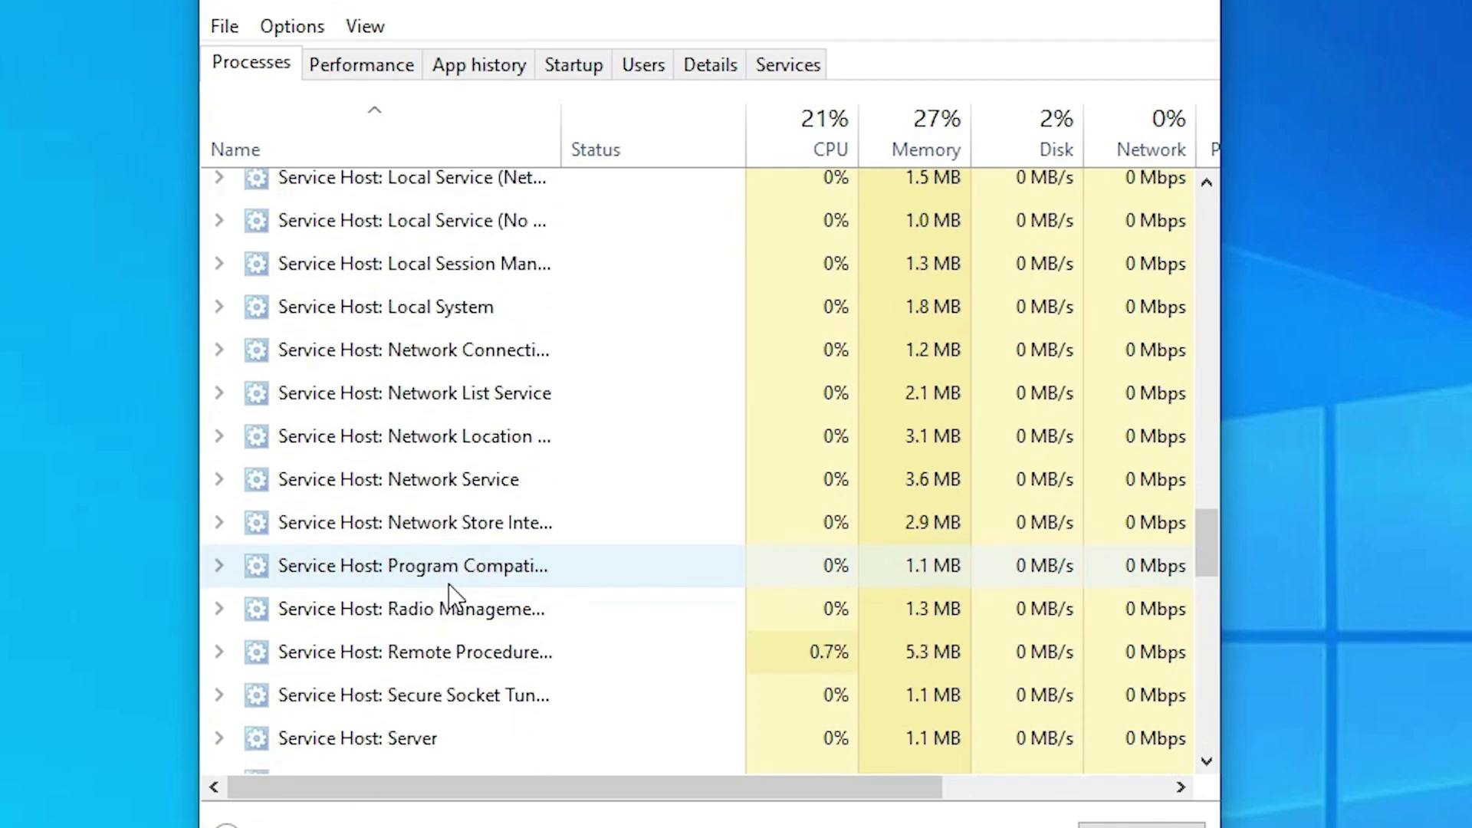
scroll(443, 590, down, 5)
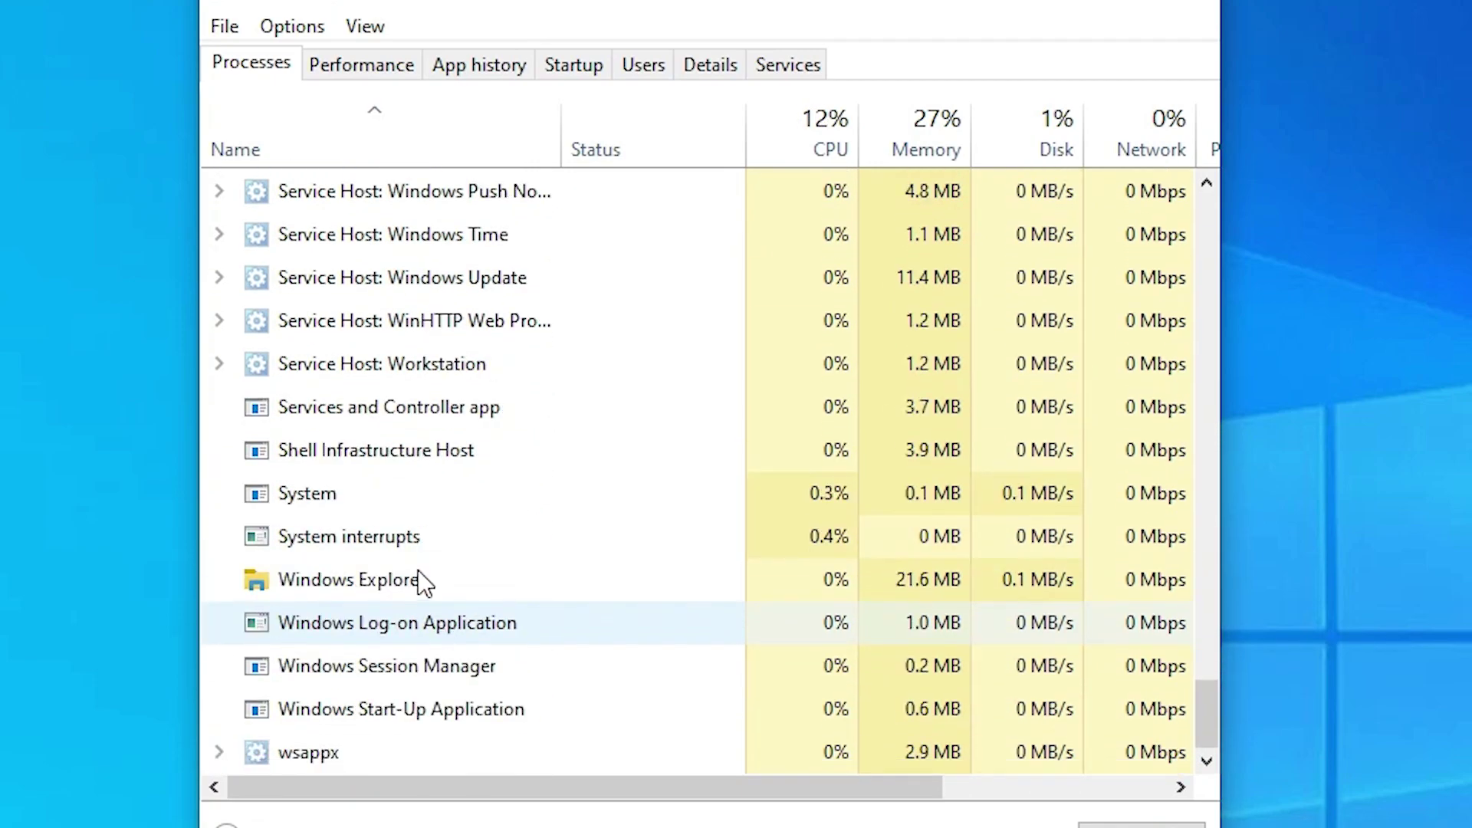
click(417, 583)
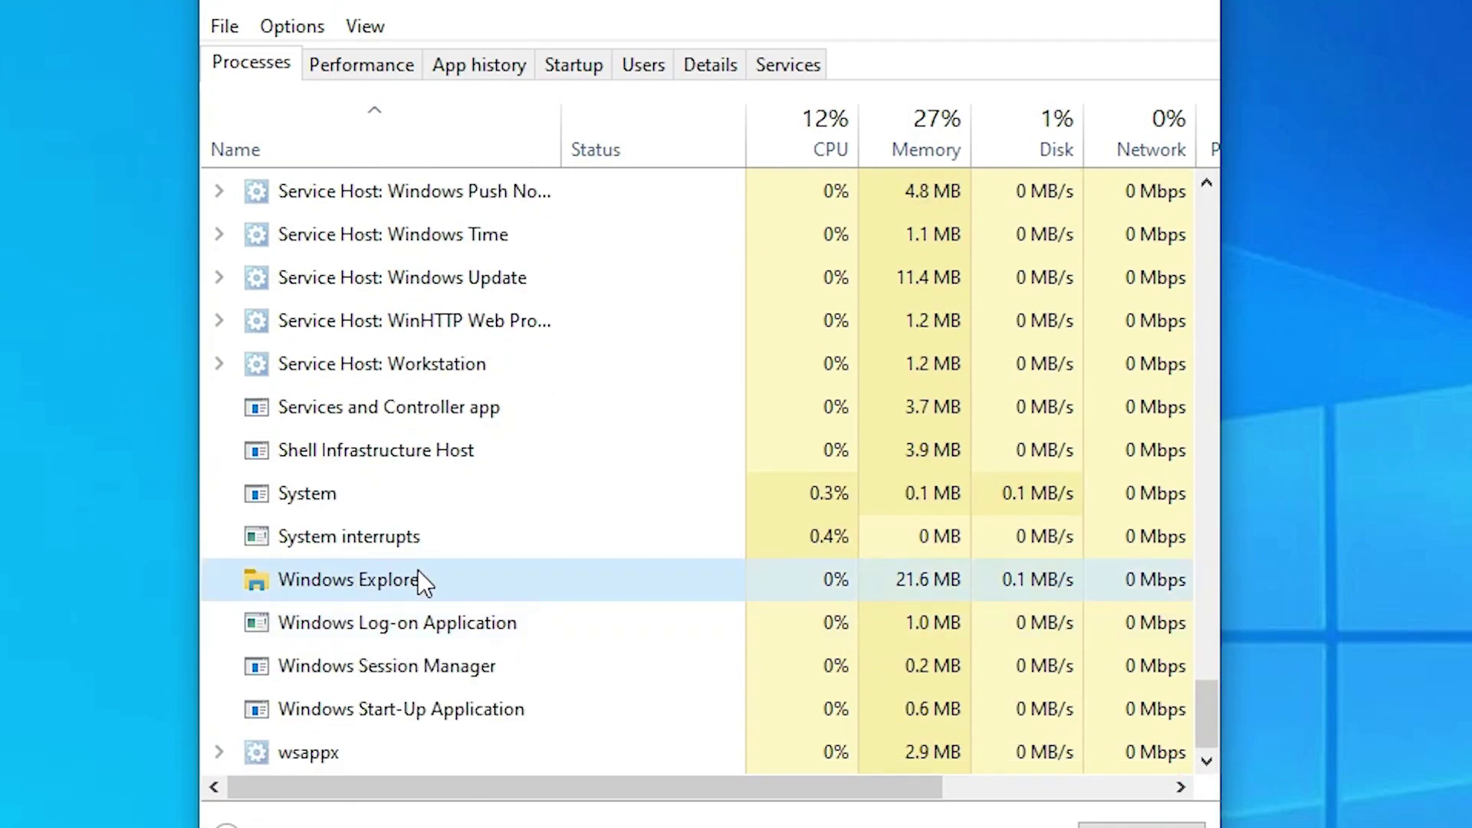
right_click(360, 572)
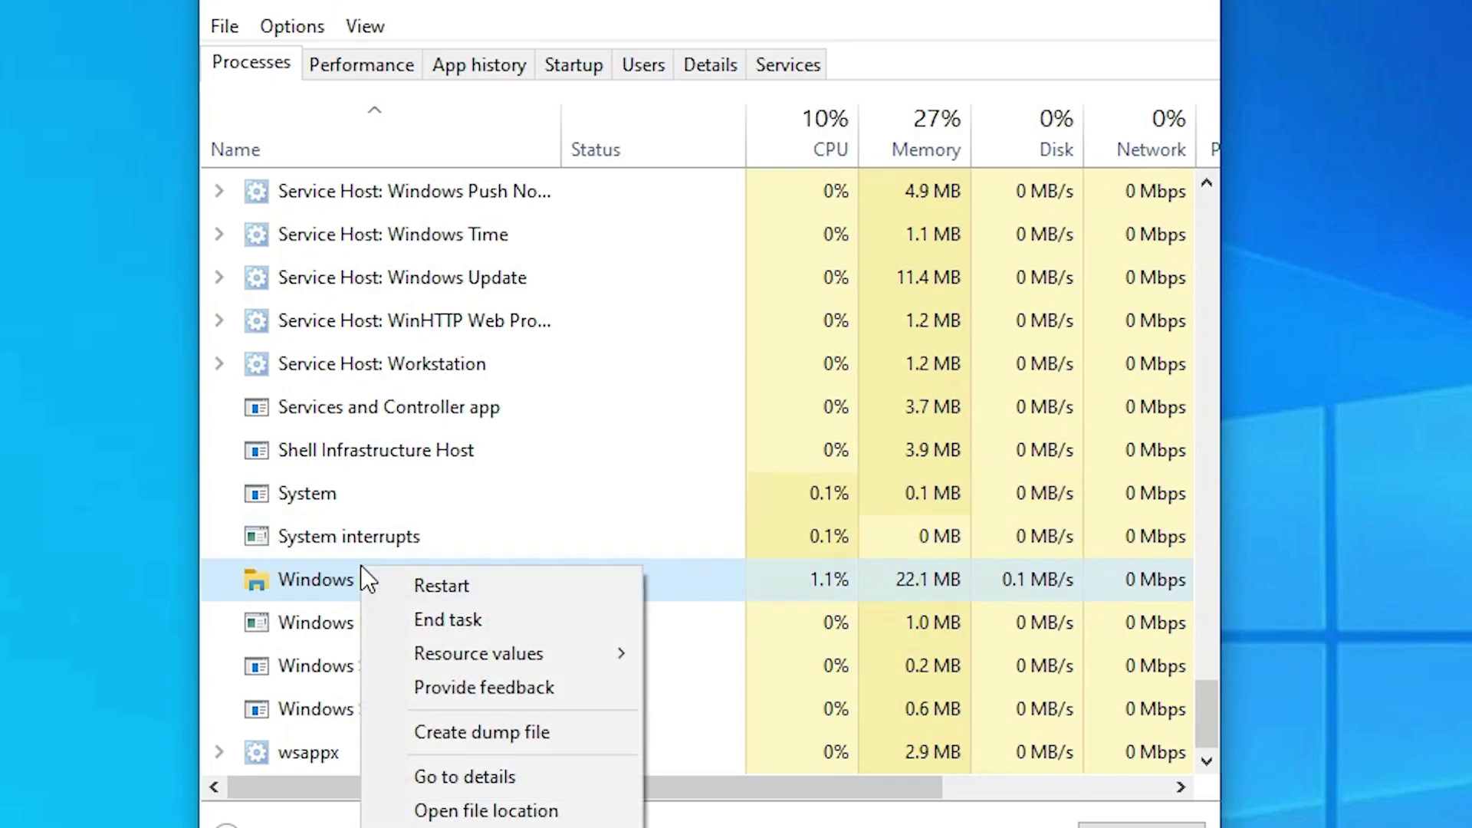
click(476, 587)
End the Windows Explorer task, then relaunch Explorer.exe as a new task.
right_click(400, 592)
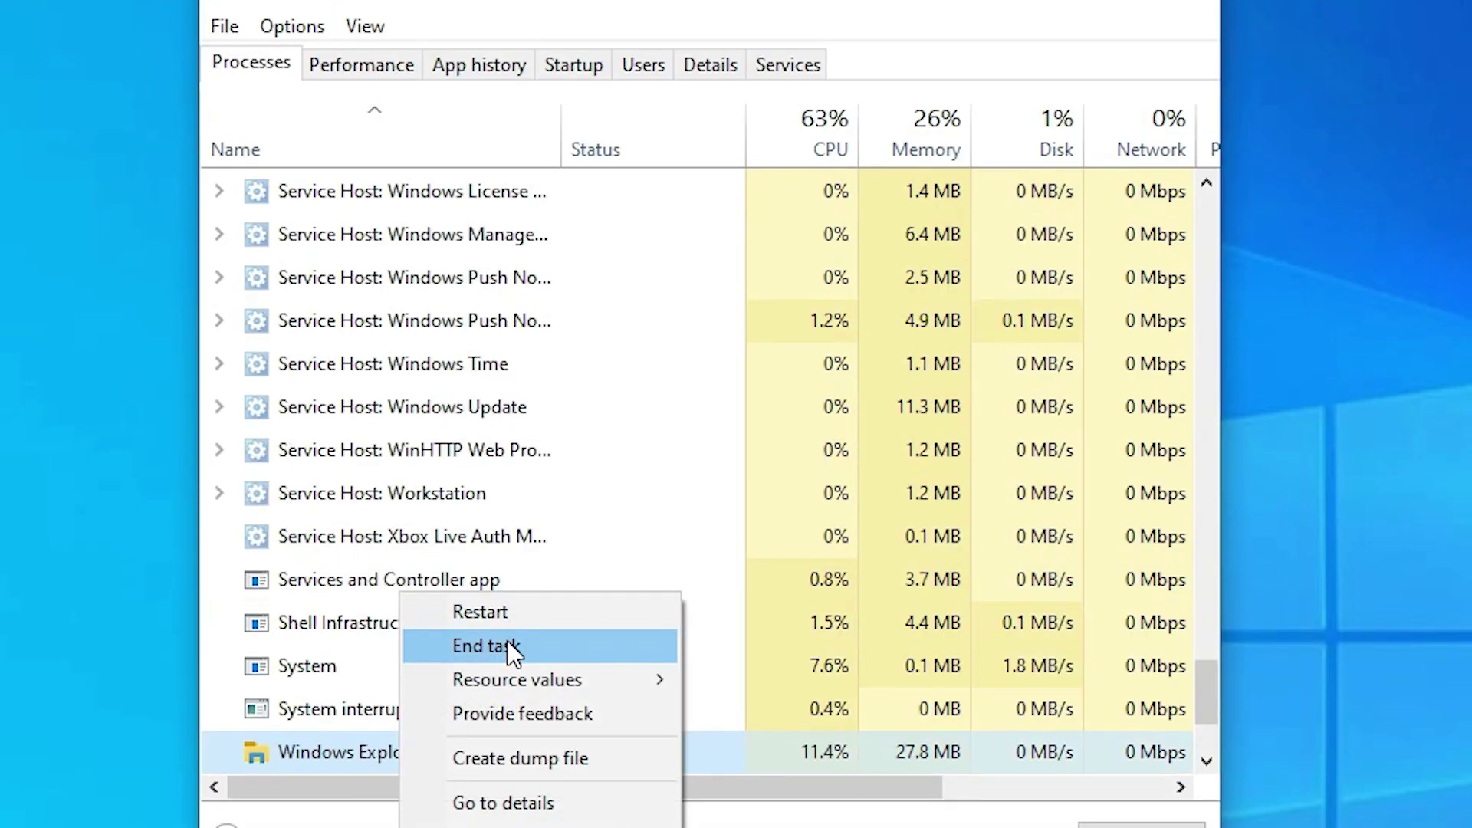
click(509, 645)
click(234, 115)
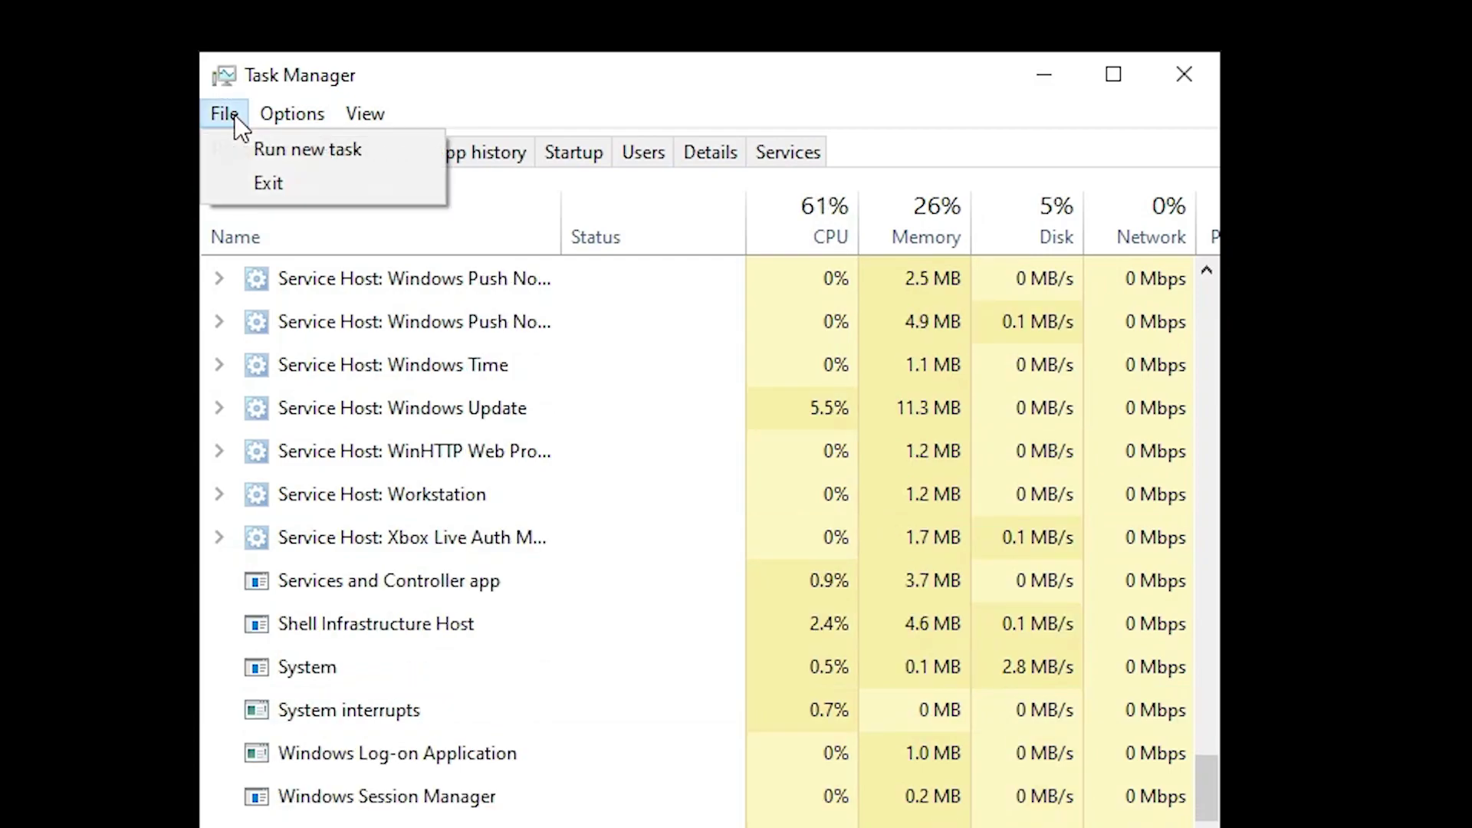
click(263, 147)
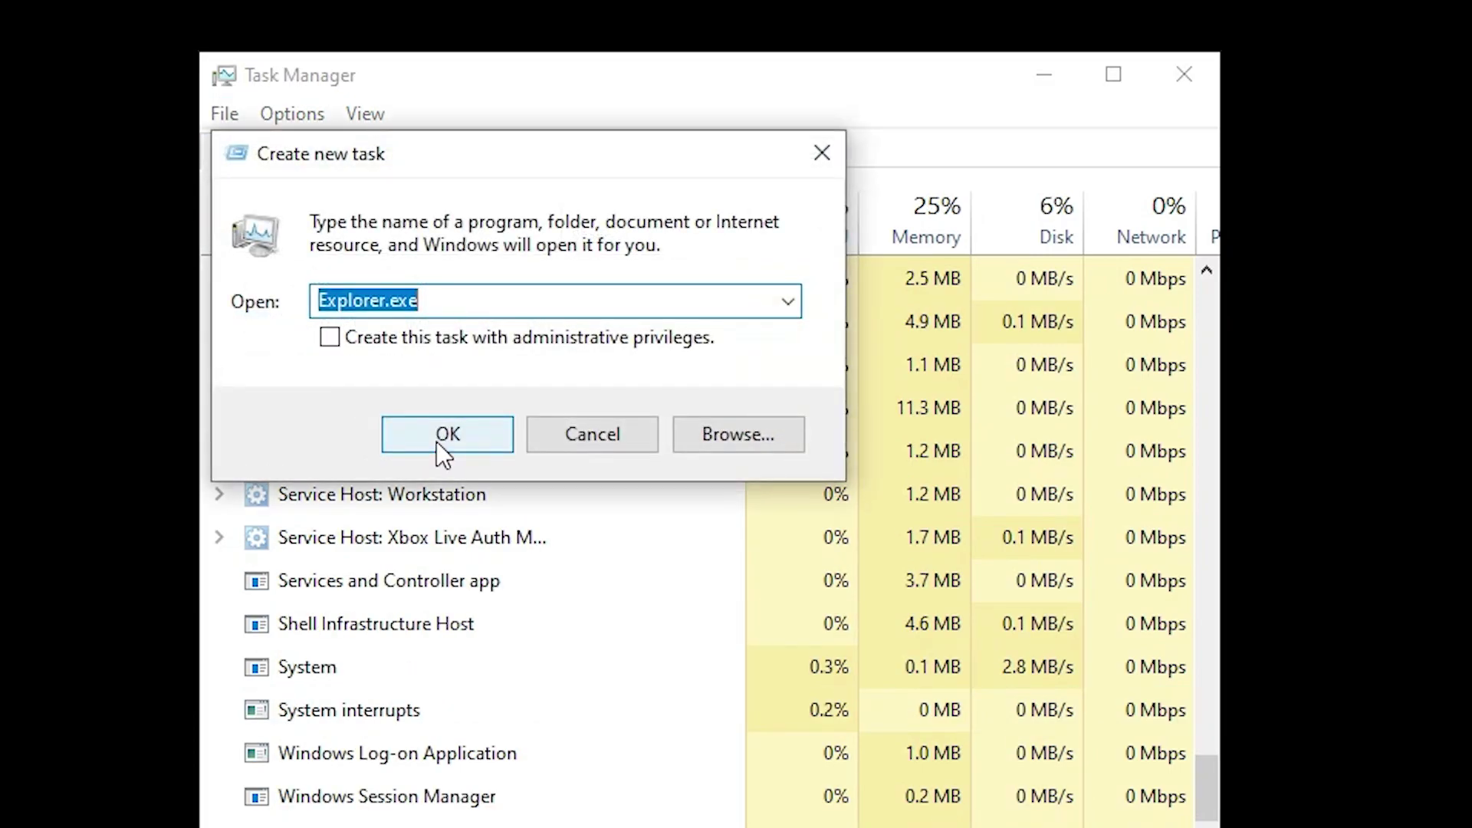
click(437, 441)
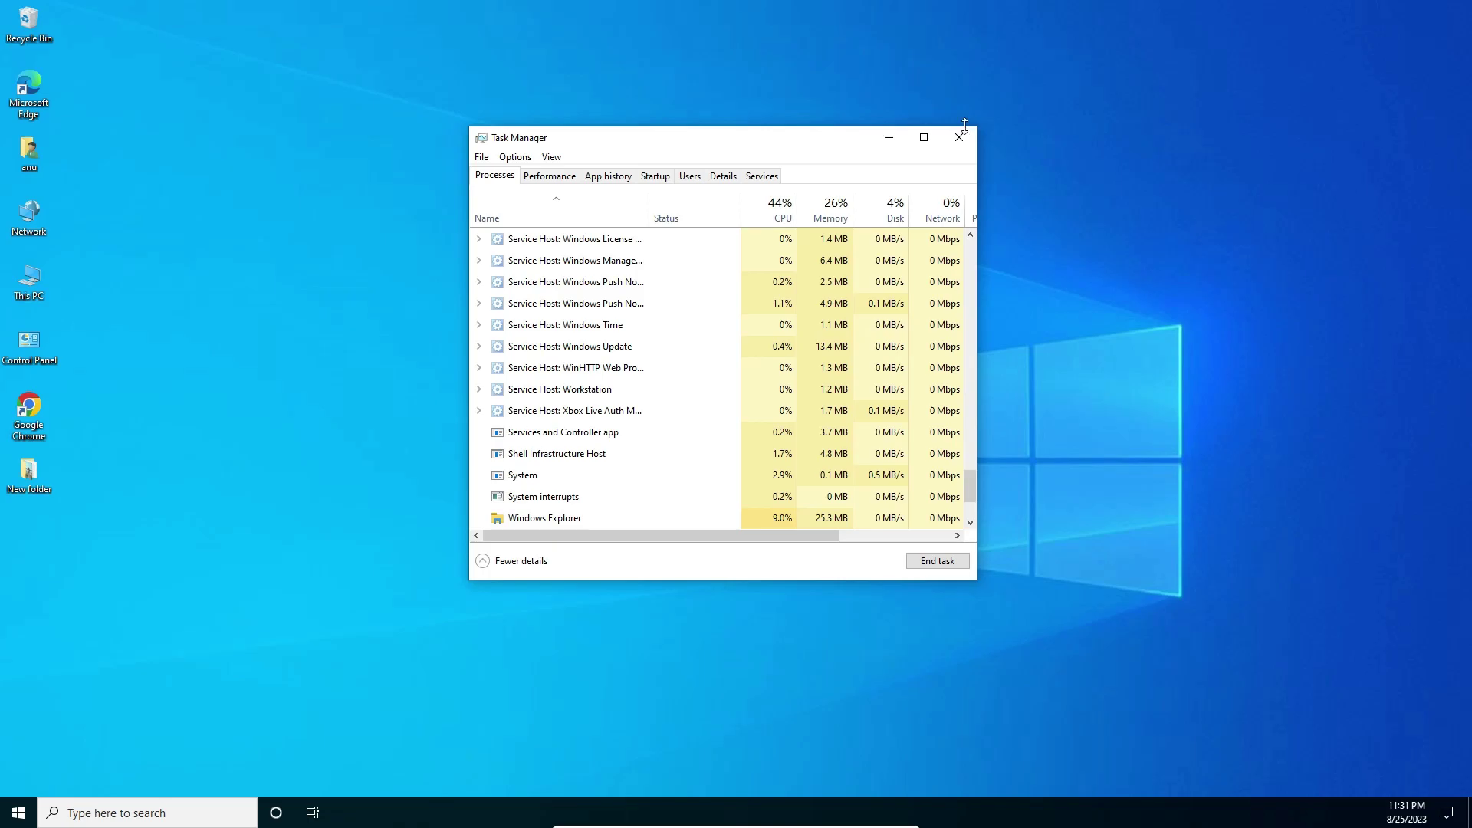
Close Task Manager and open the Run dialog by searching 'run' in Start.
click(958, 137)
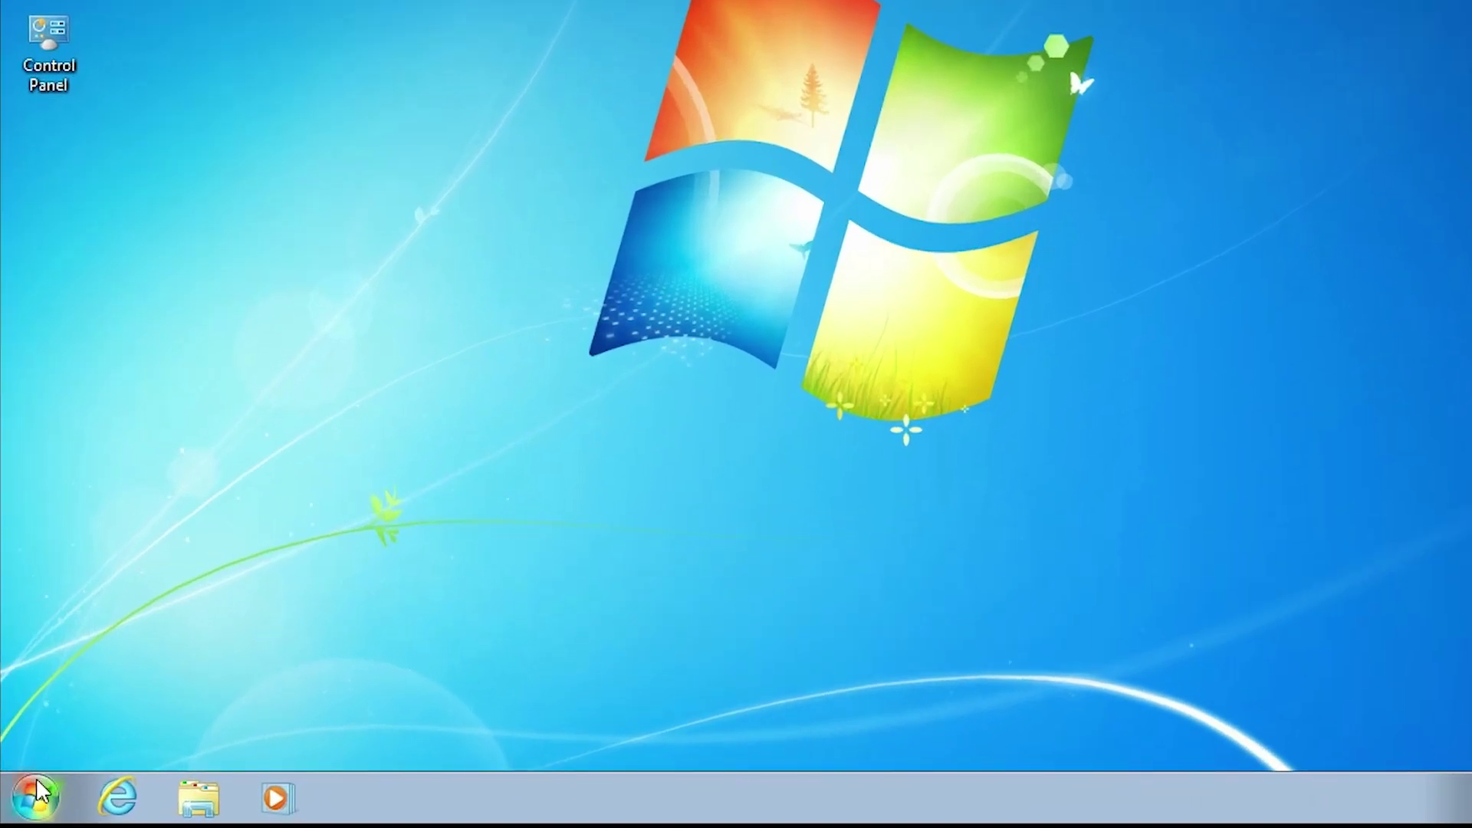
click(116, 799)
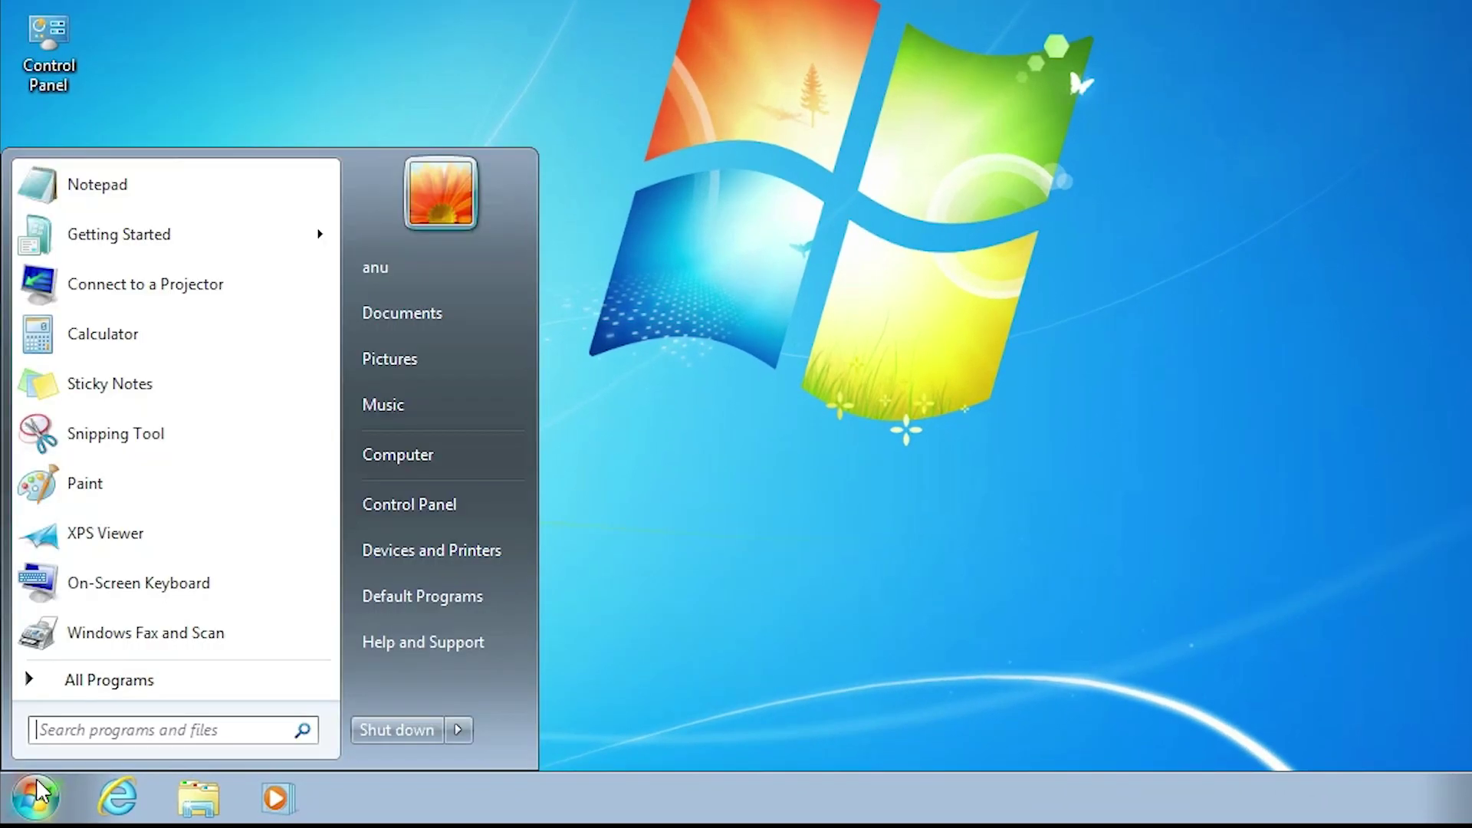
text(run)
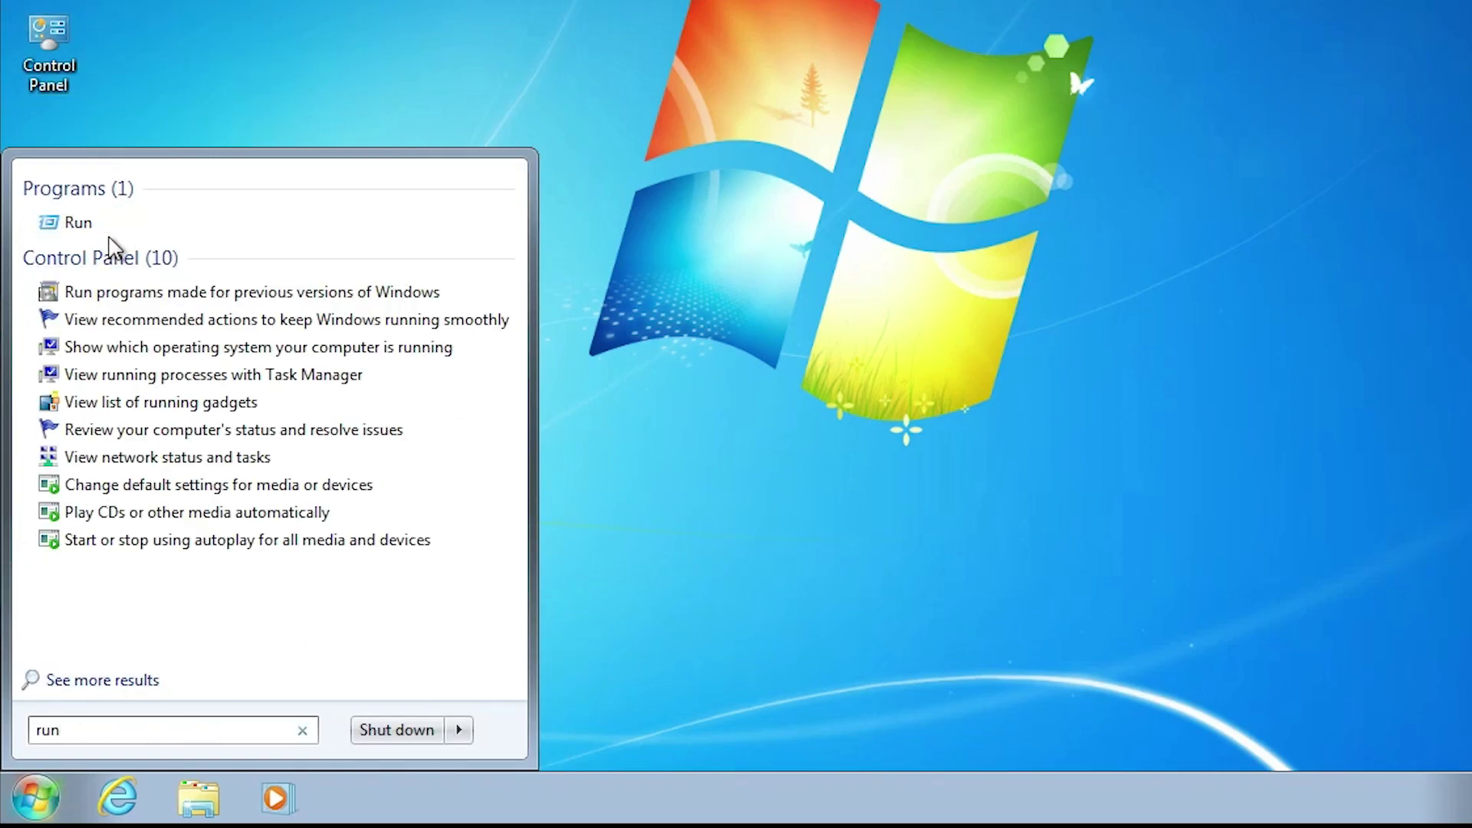
click(108, 227)
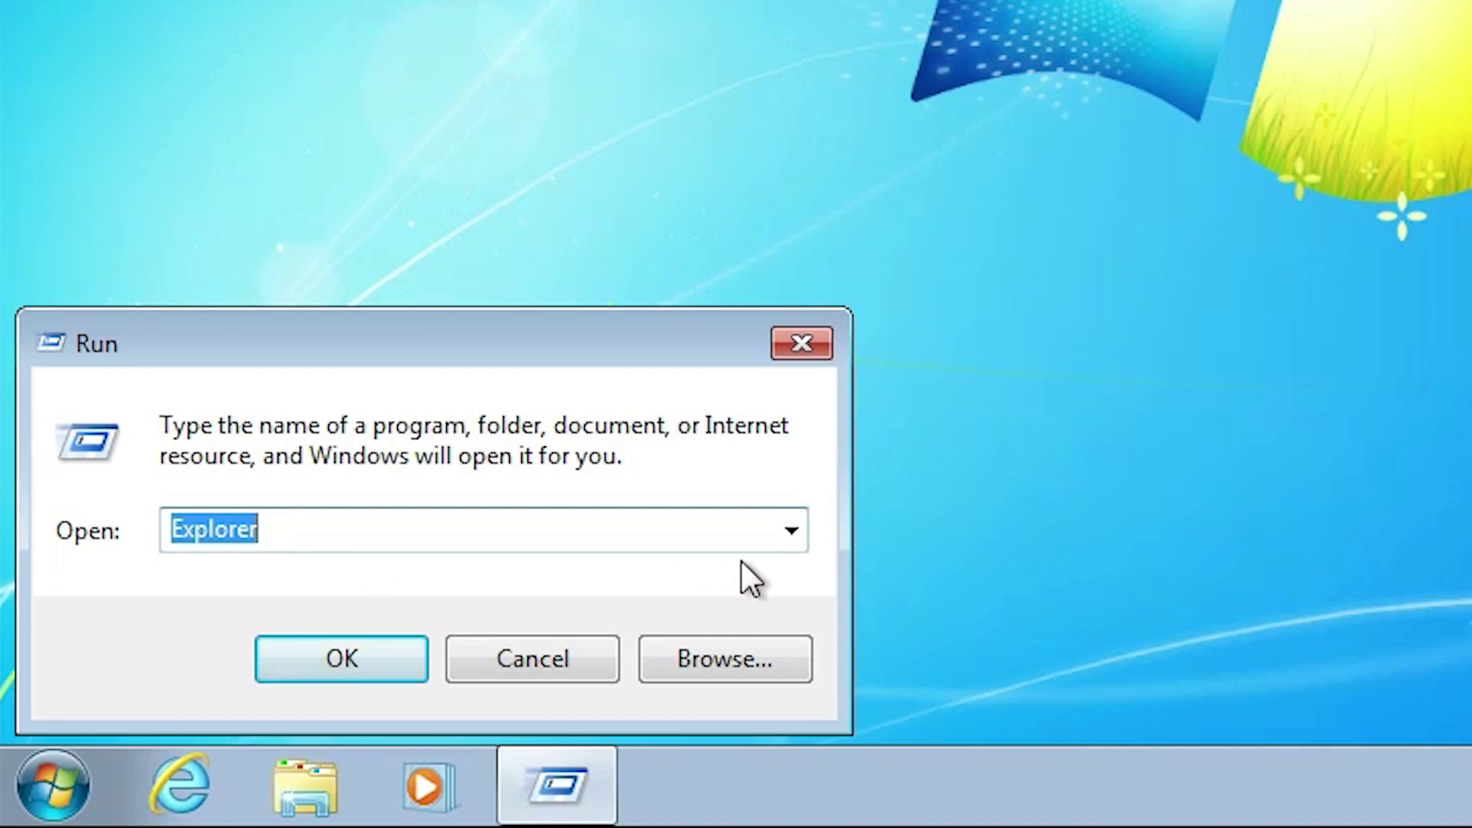
Choose regedit from the Run history and launch it.
click(789, 535)
click(227, 603)
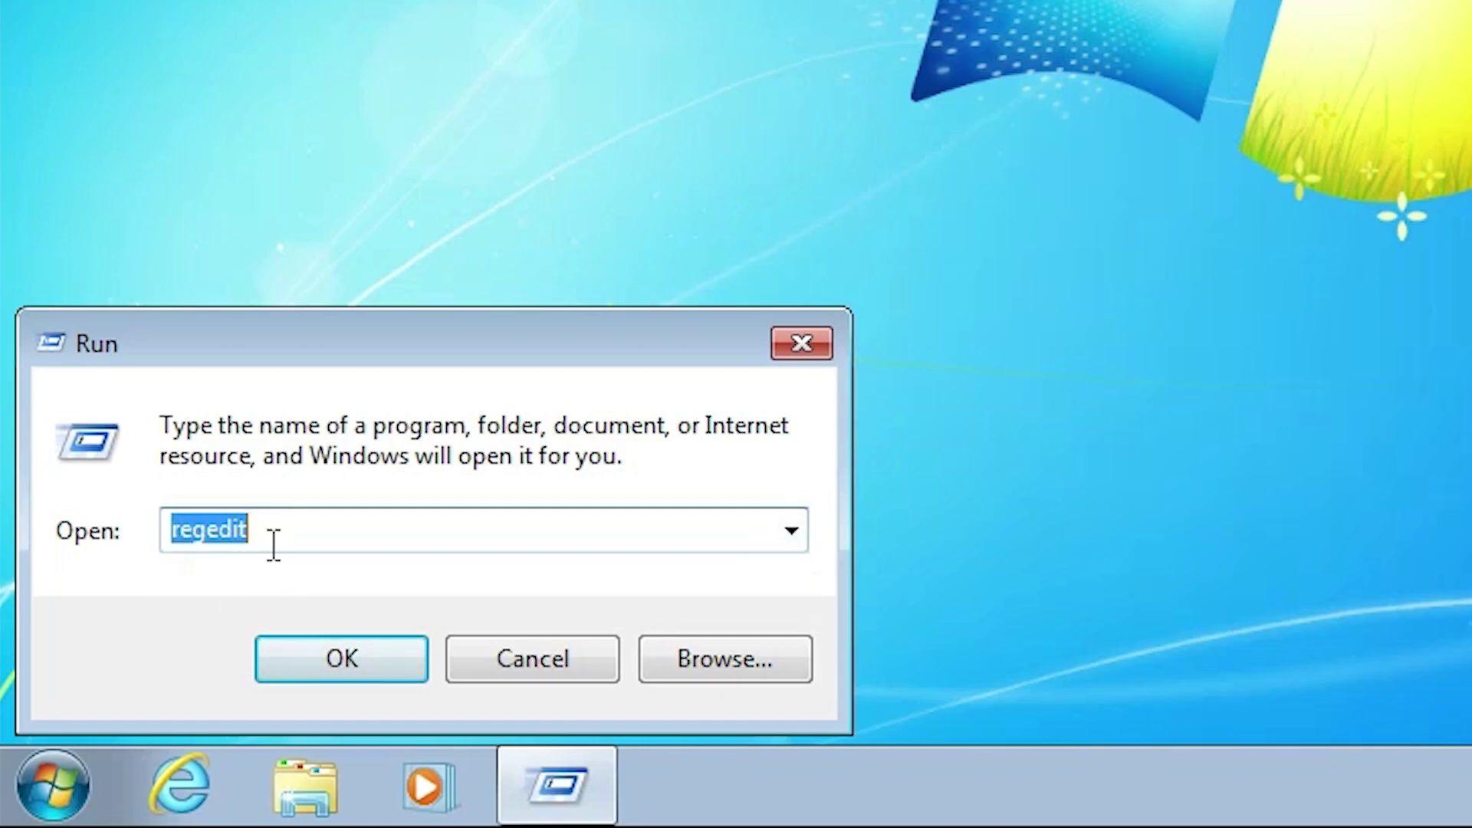
click(339, 657)
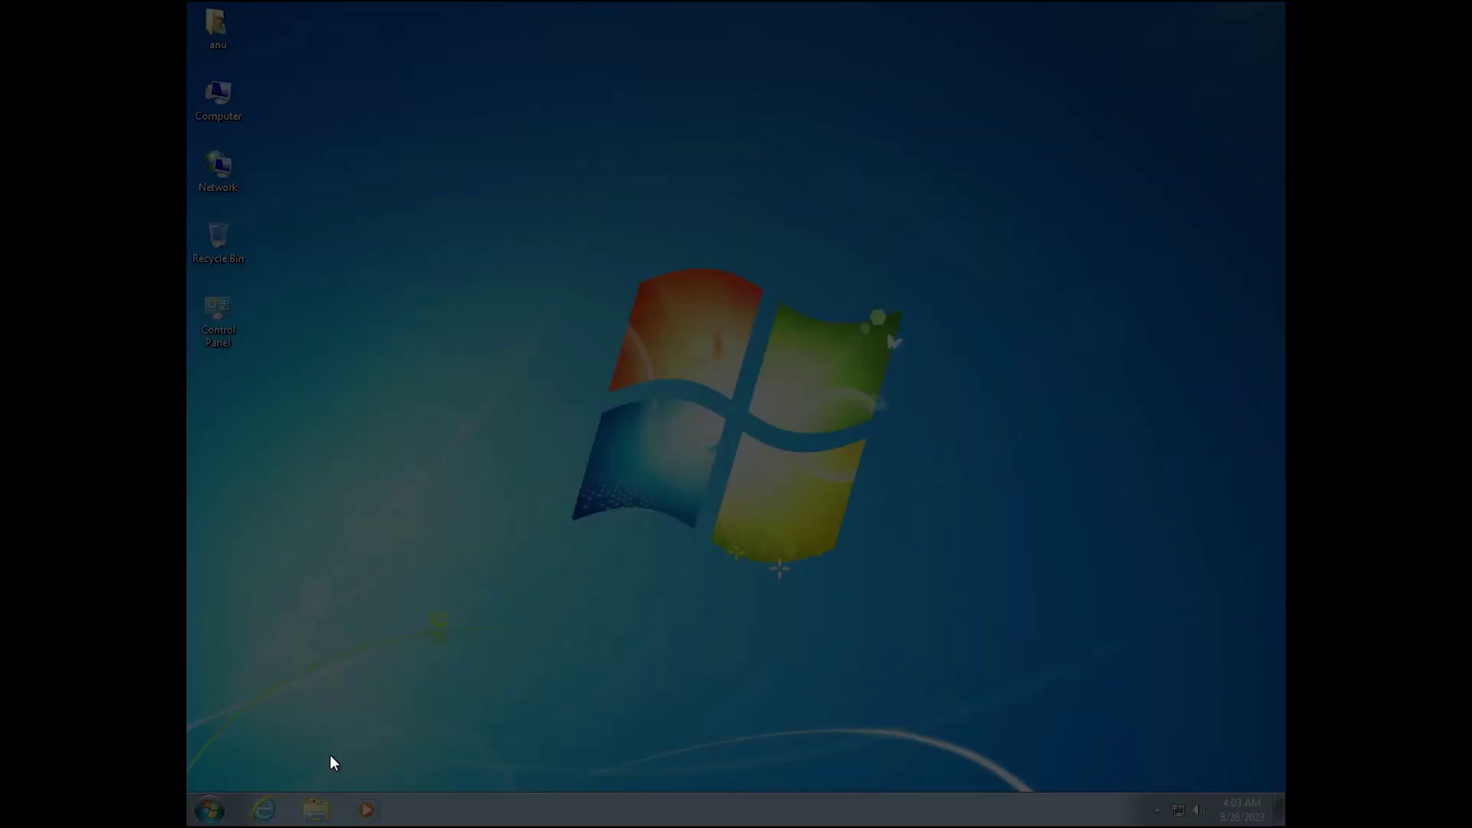
Approve UAC and expand HKEY_LOCAL_MACHINE > SOFTWARE > Microsoft, widening the key tree.
click(476, 739)
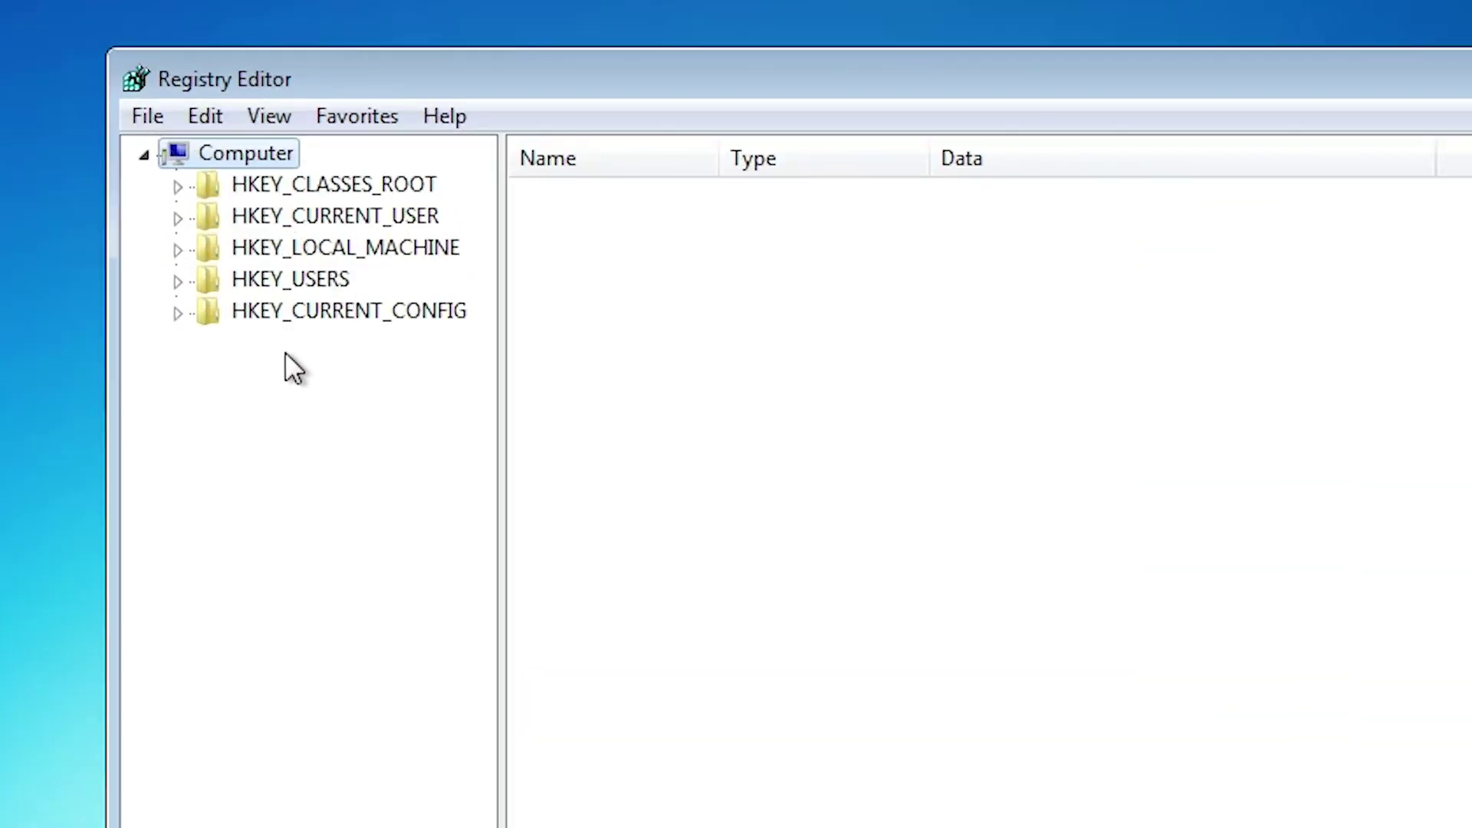
click(178, 248)
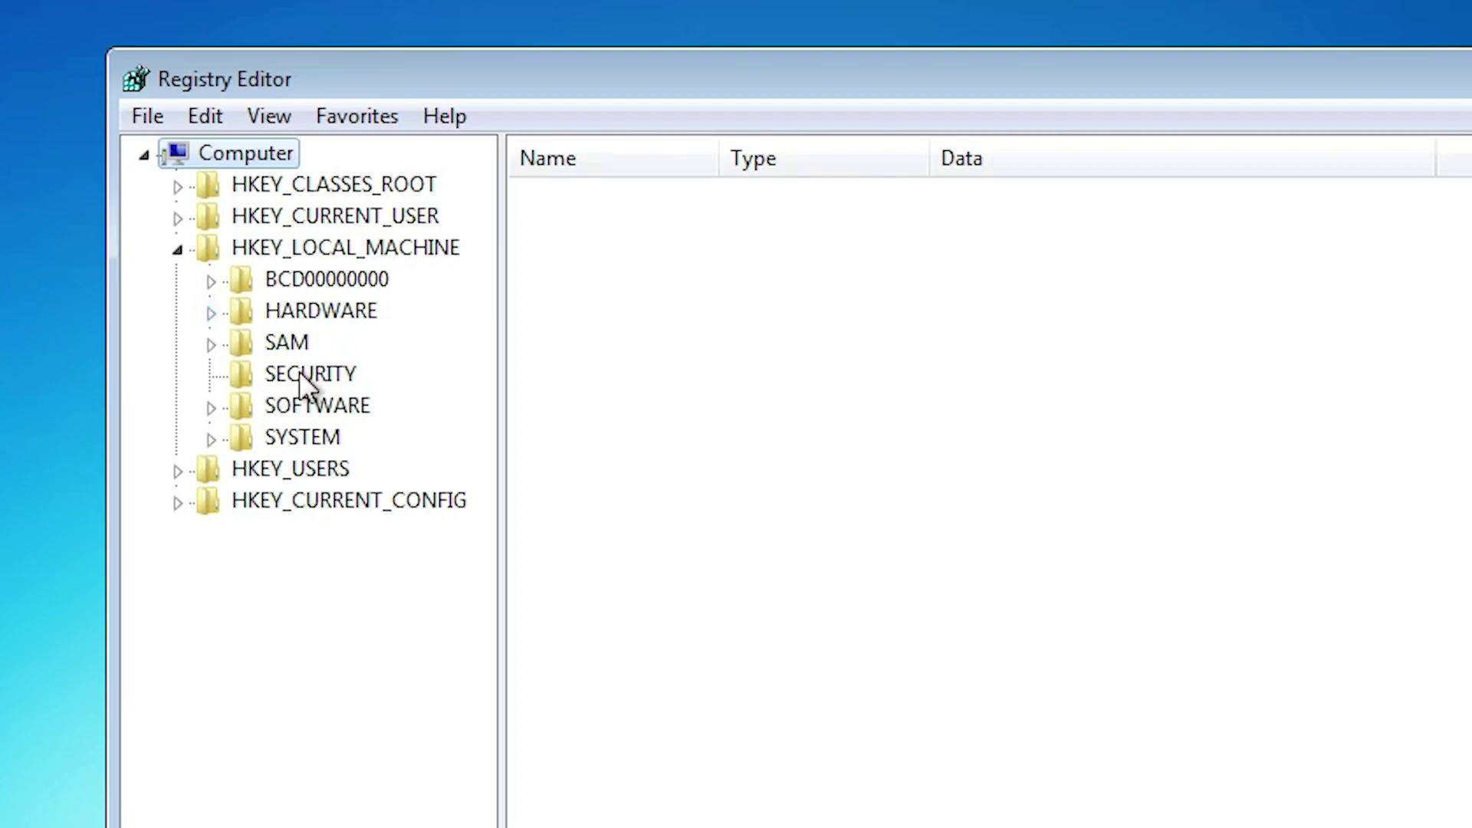
click(207, 409)
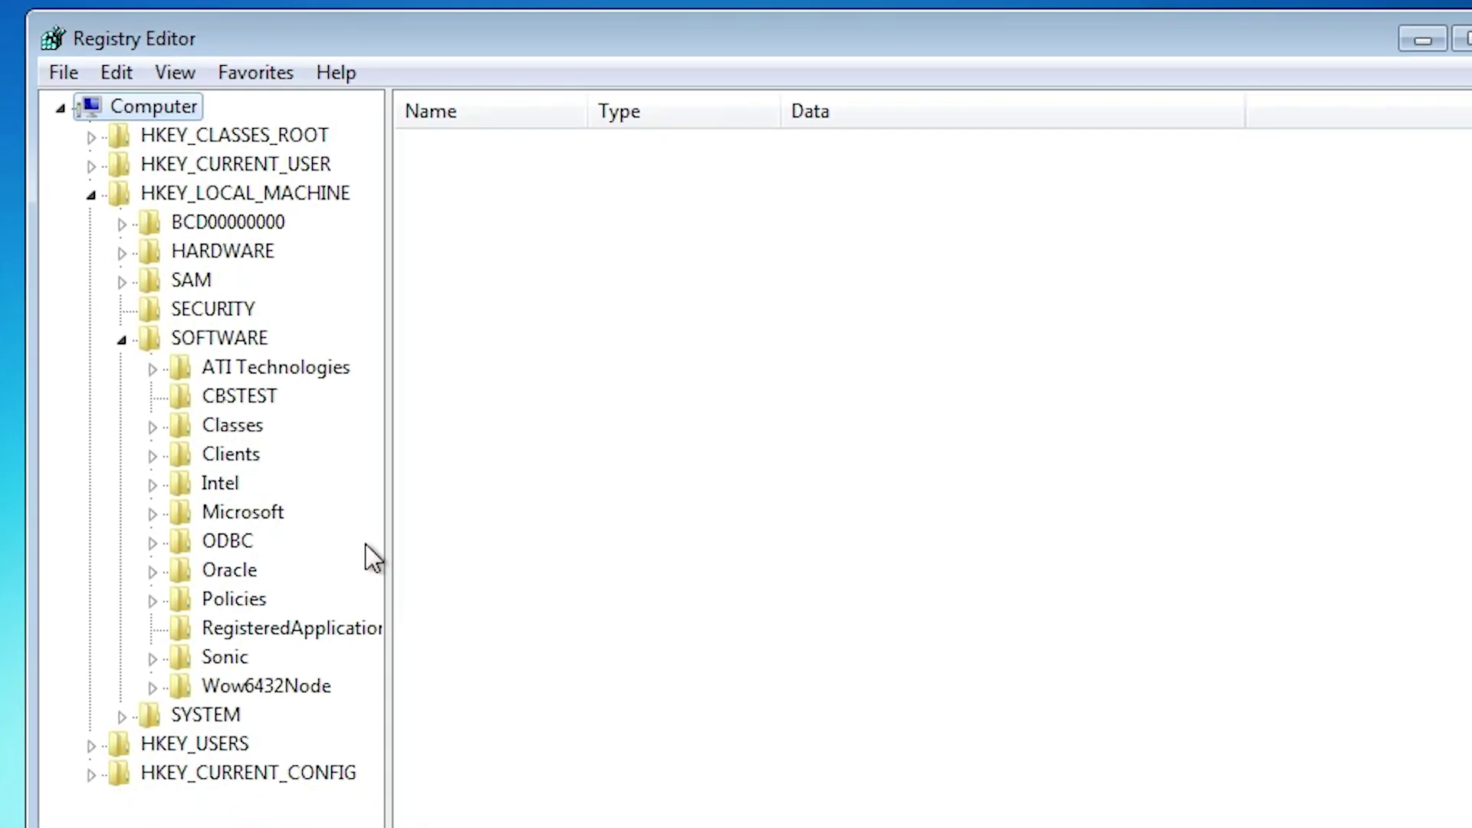
click(153, 512)
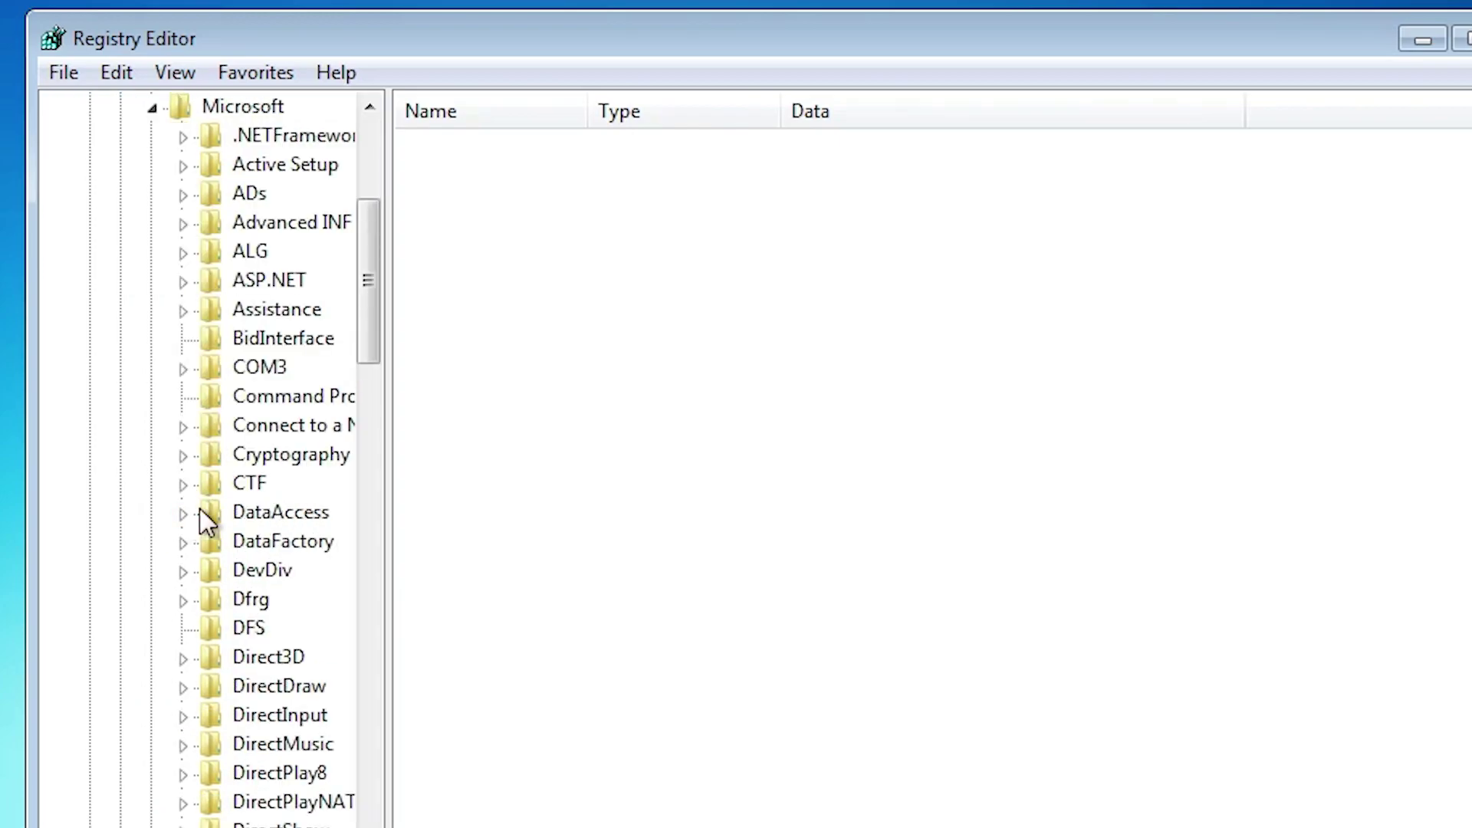
scroll(295, 652, down, 15)
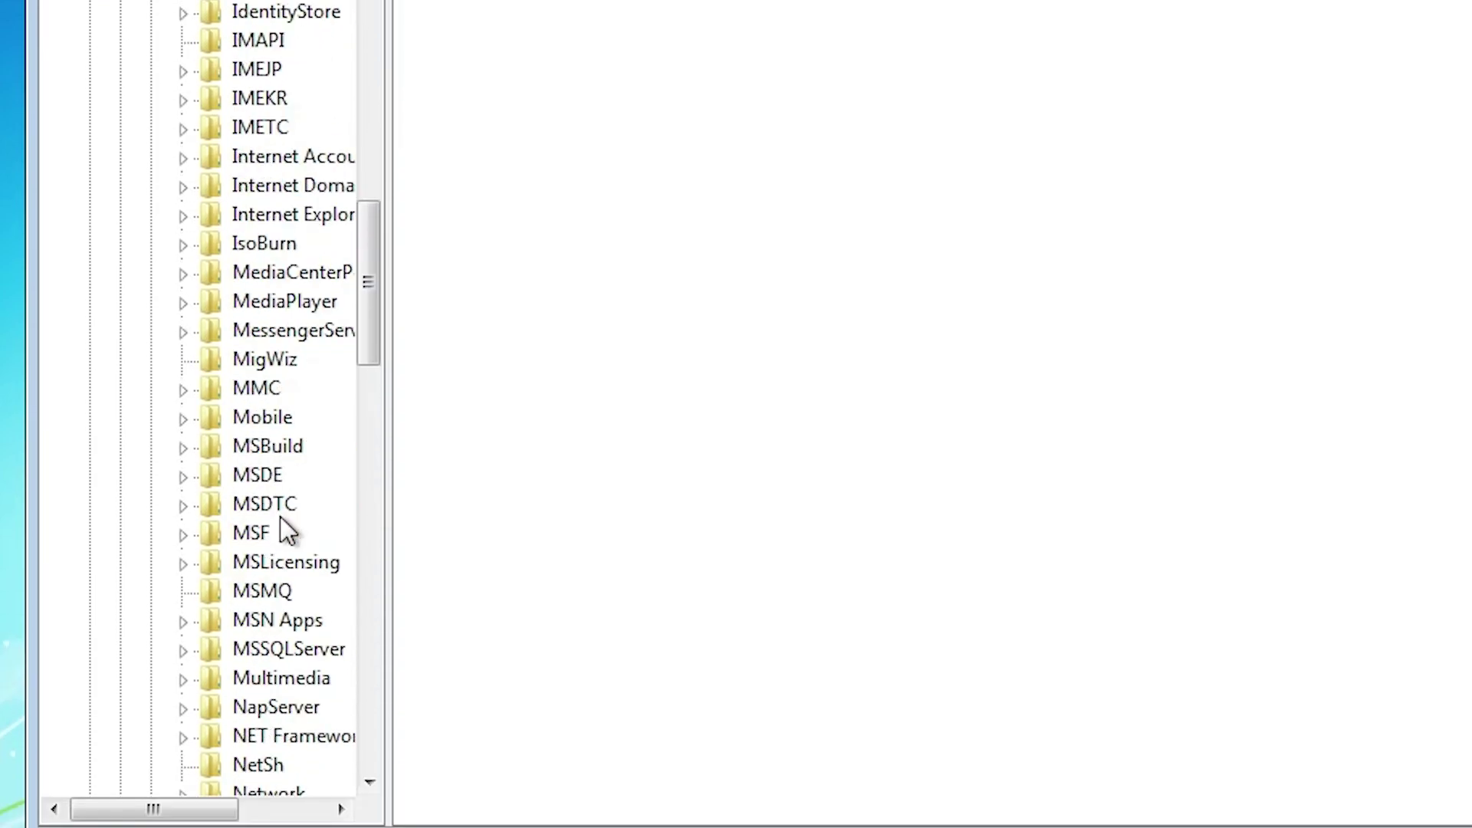
scroll(281, 529, down, 20)
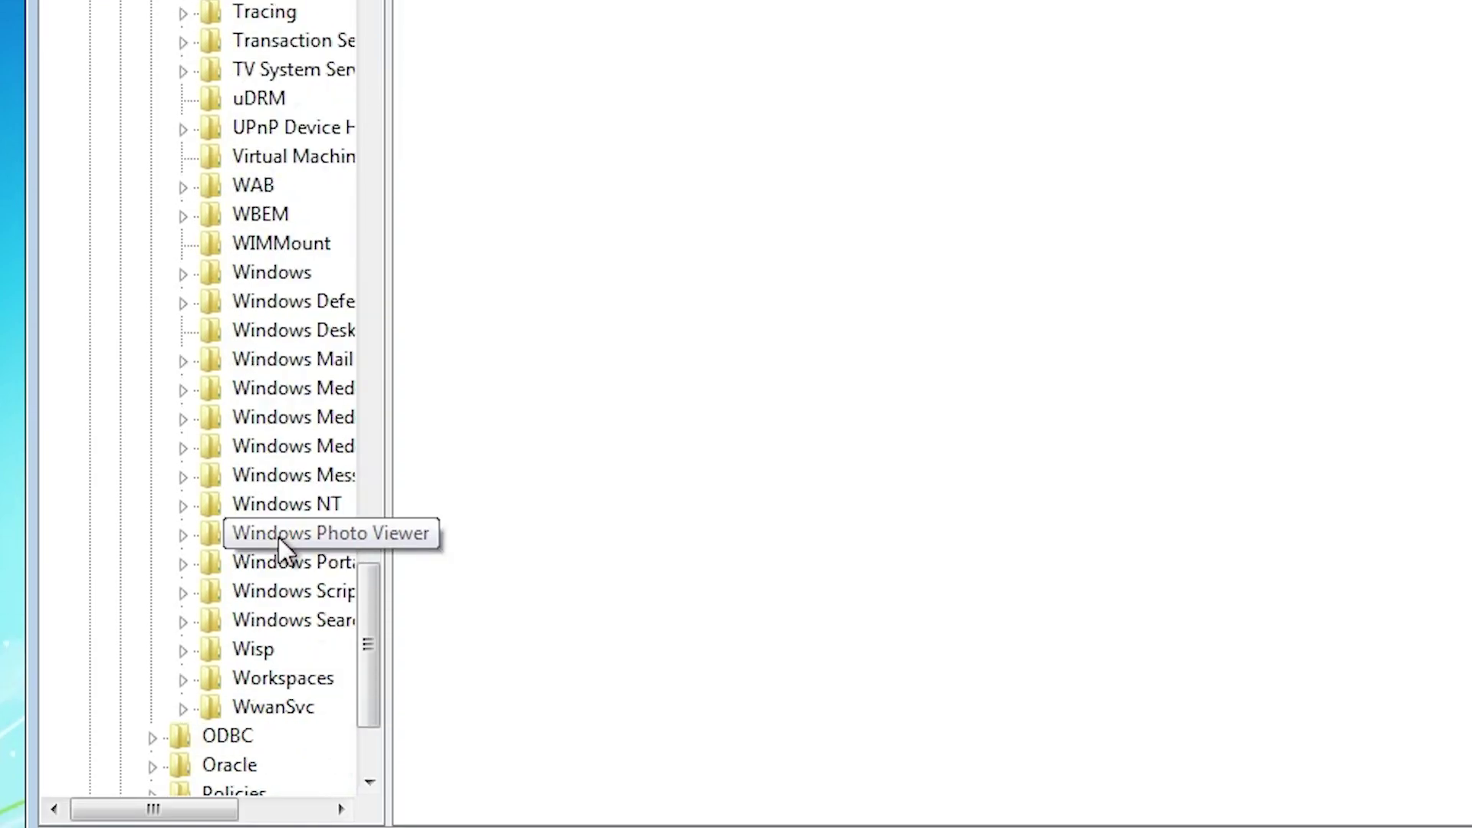
drag(387, 526, 556, 547)
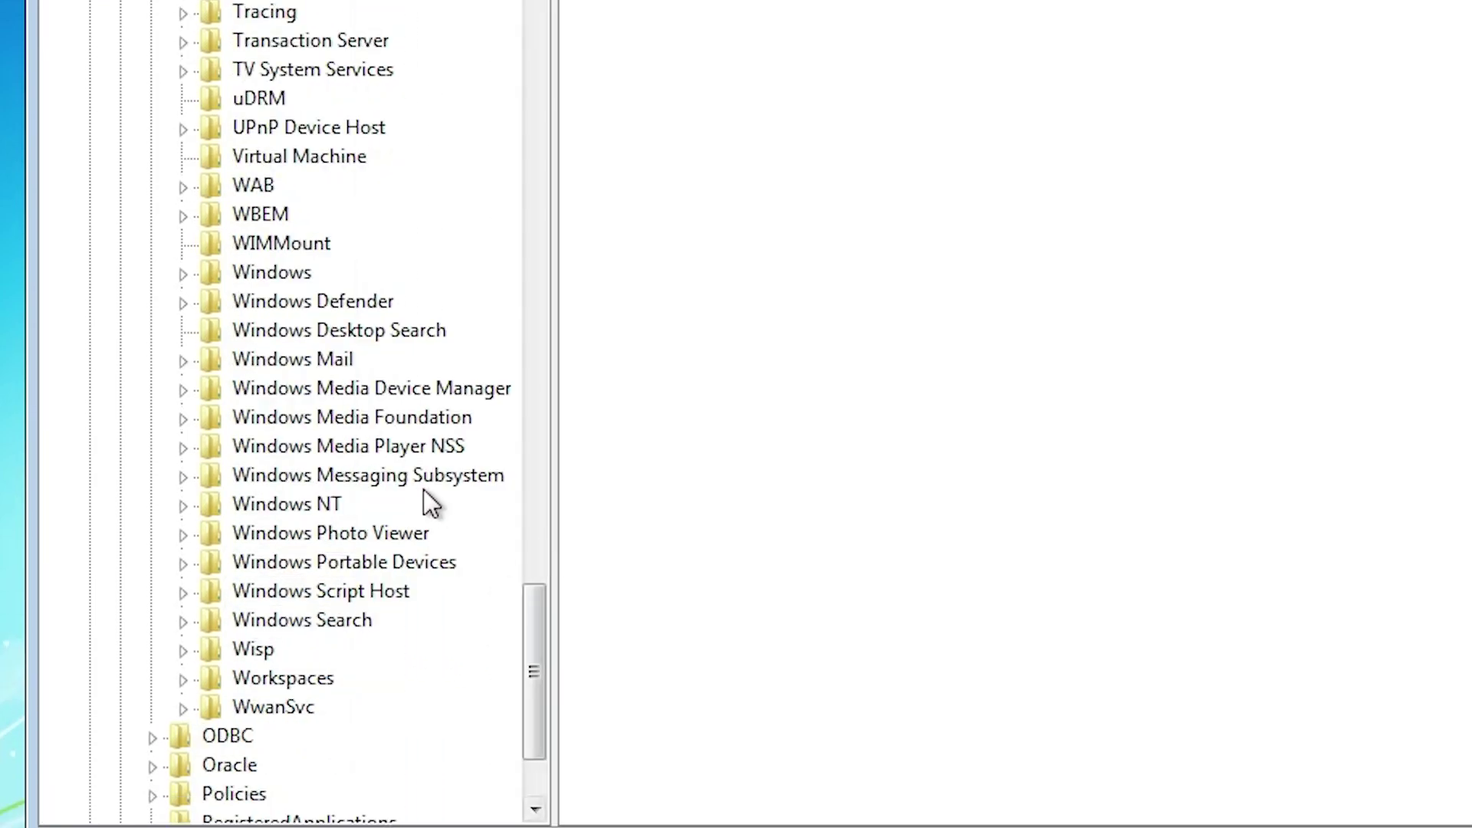
Expand Windows NT > CurrentVersion and select Winlogon to show its values.
click(182, 506)
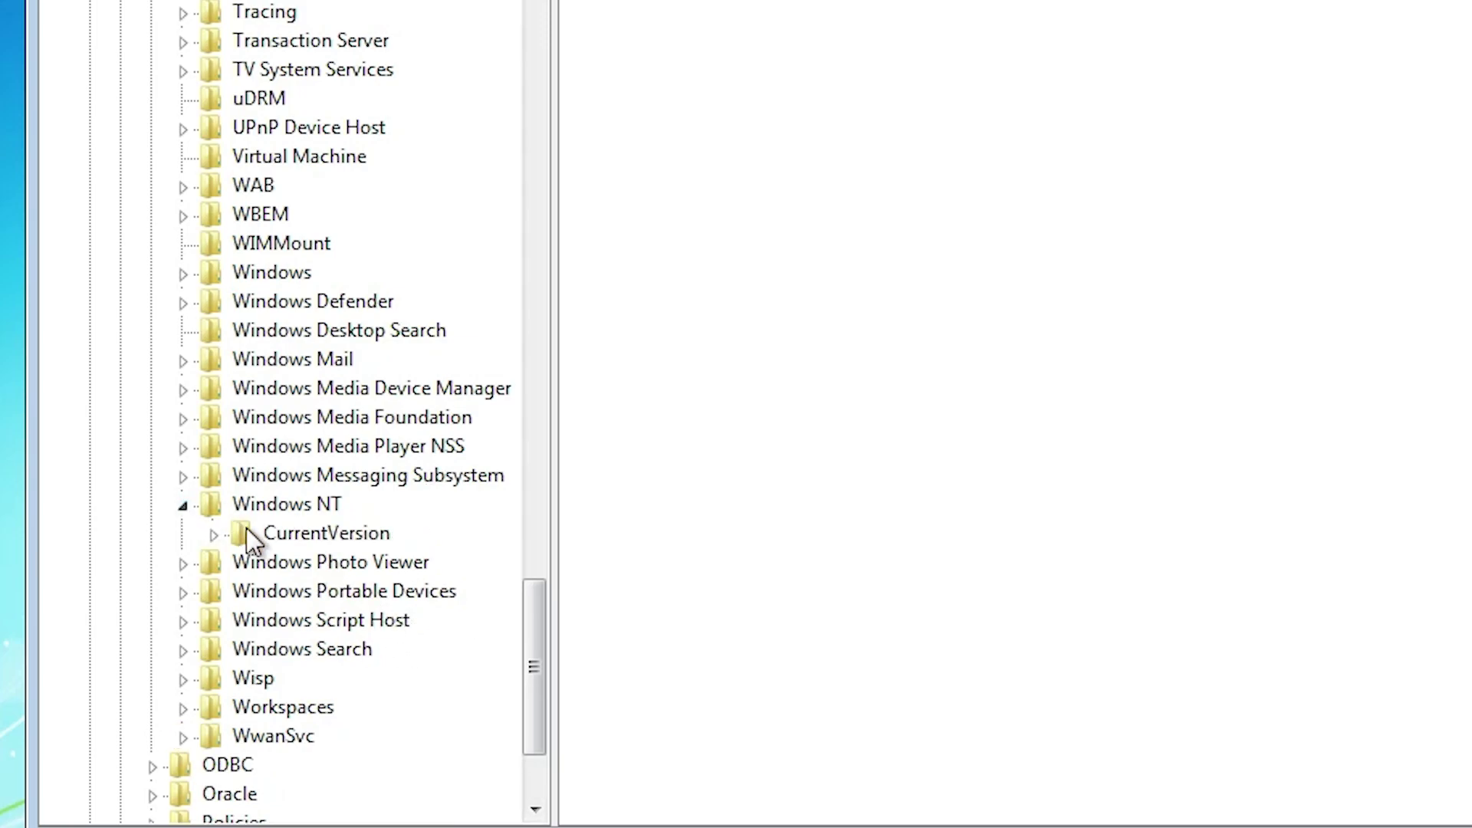
click(214, 534)
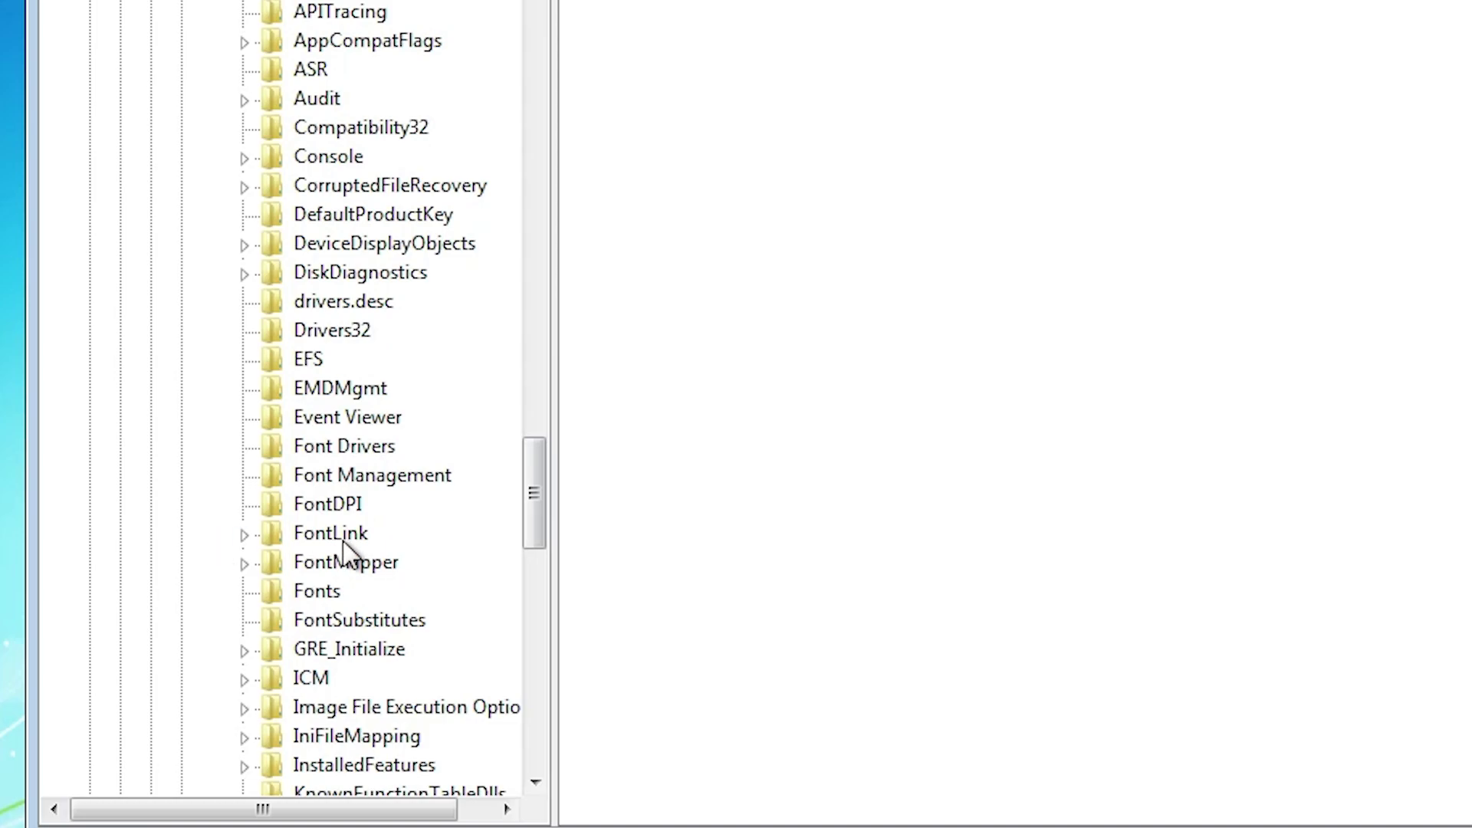
scroll(343, 544, down, 18)
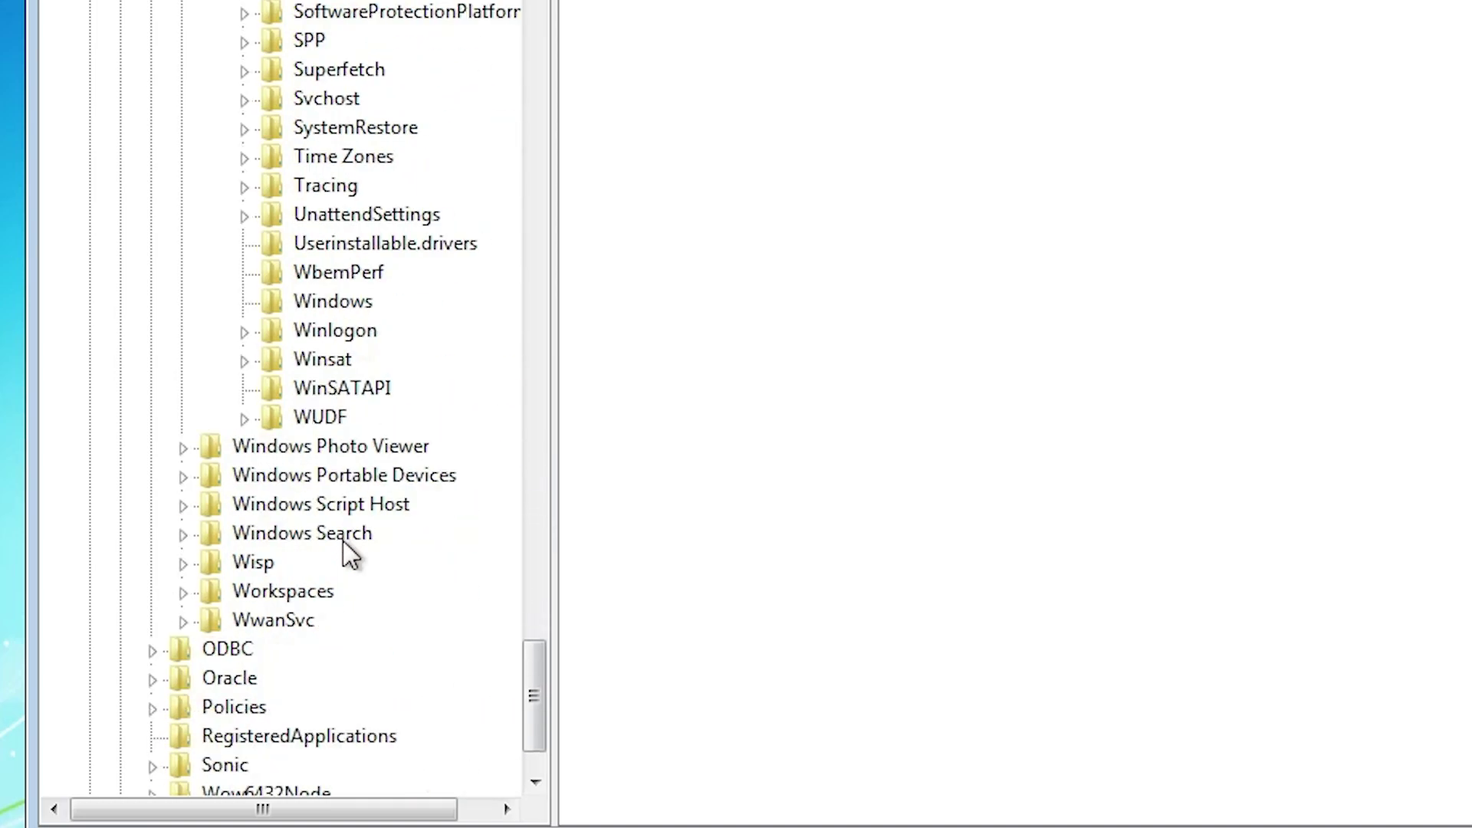
scroll(343, 540, up, 2)
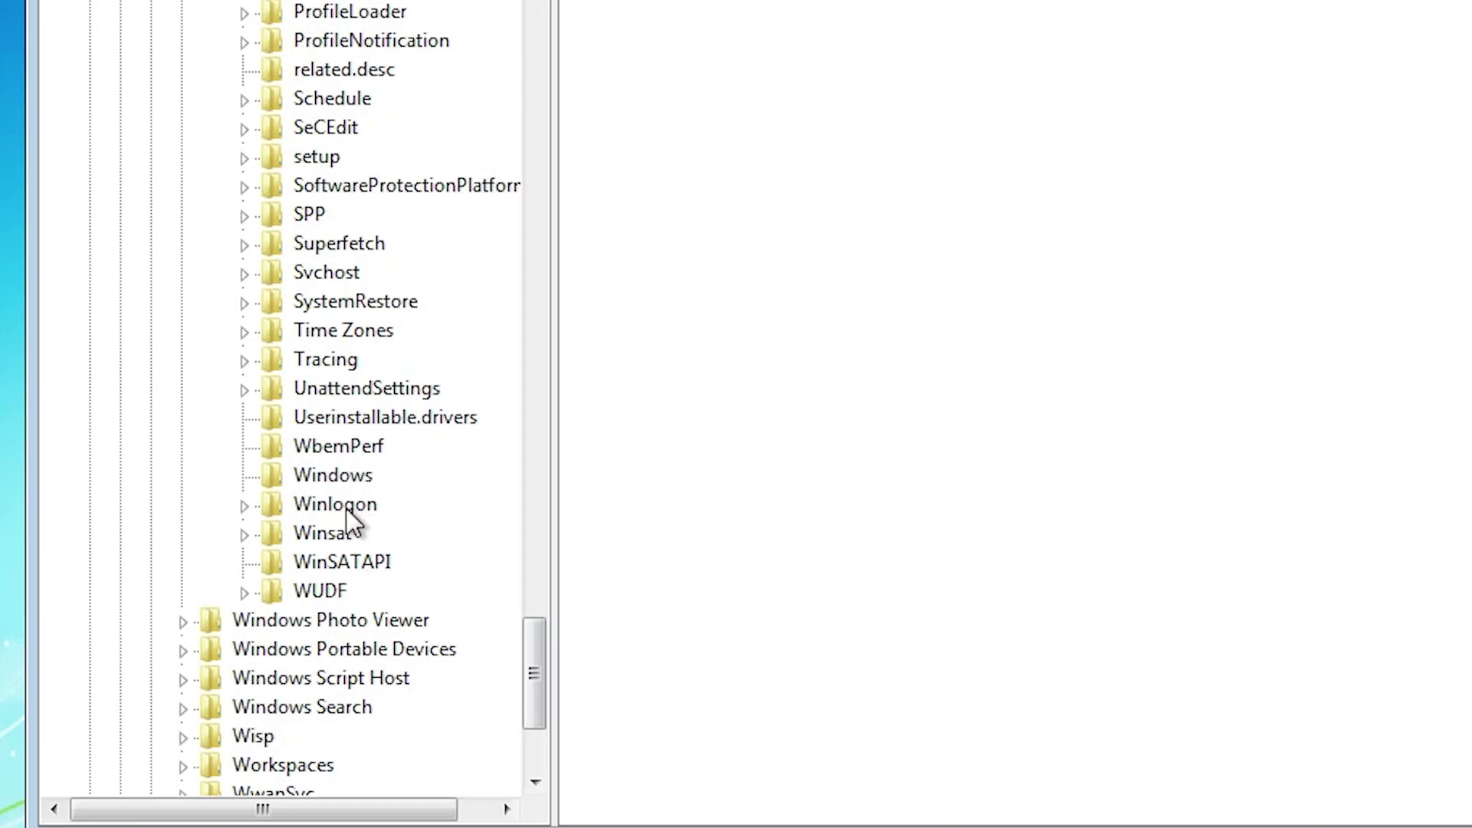
click(245, 506)
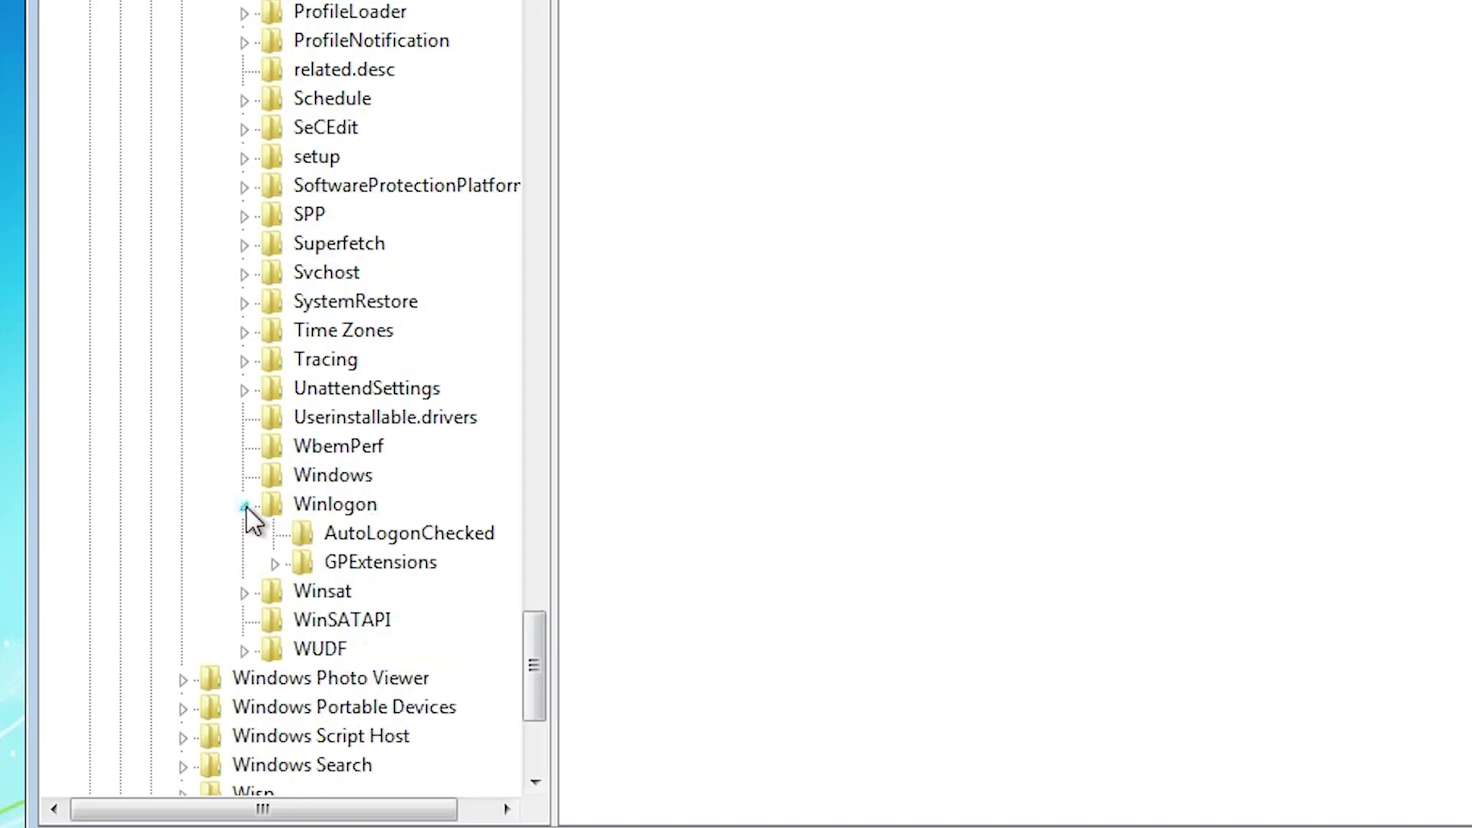
click(325, 508)
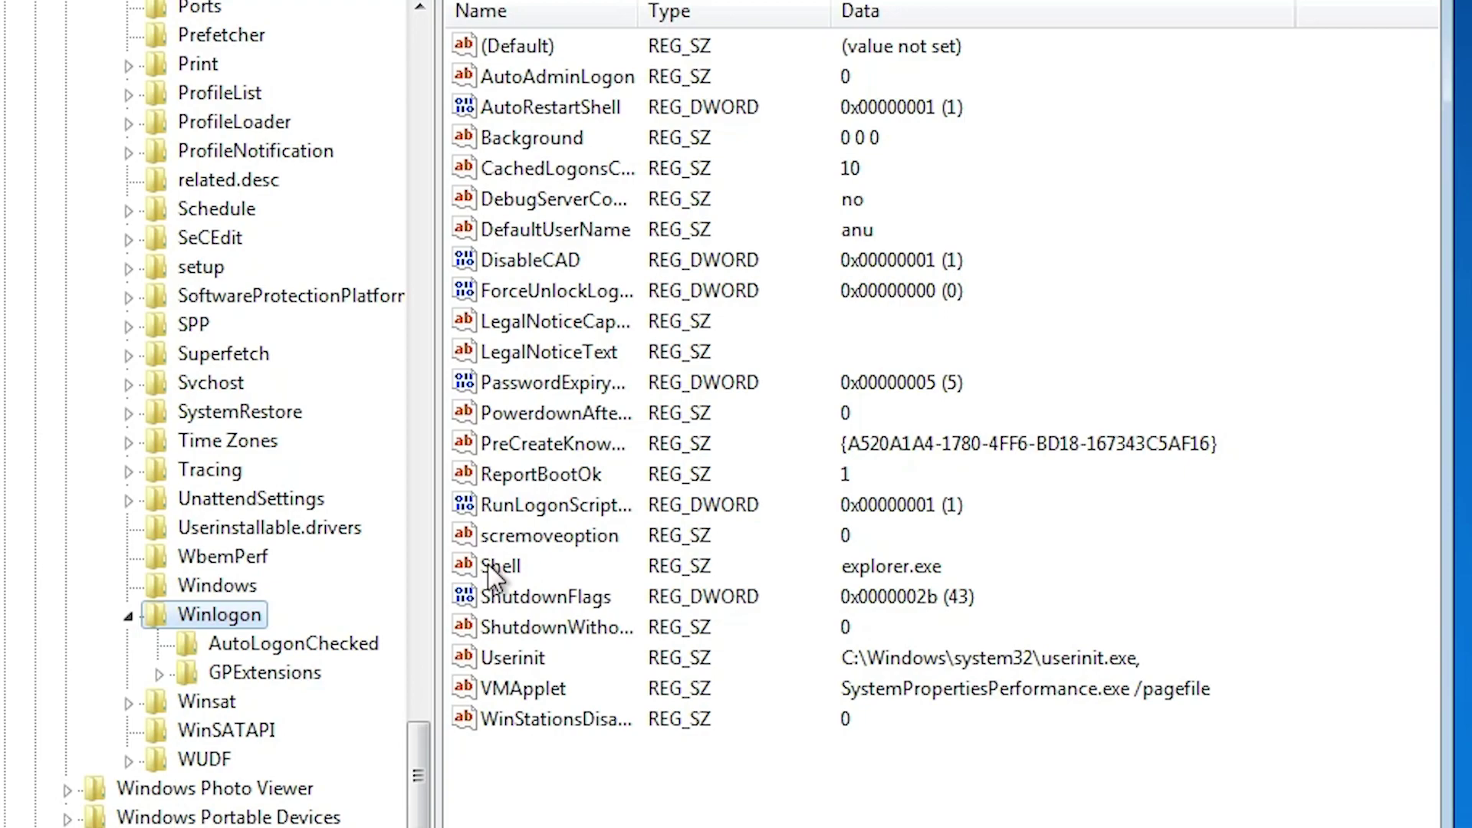
Open the Shell value for editing, verify it reads explorer.exe, and confirm with OK.
click(487, 564)
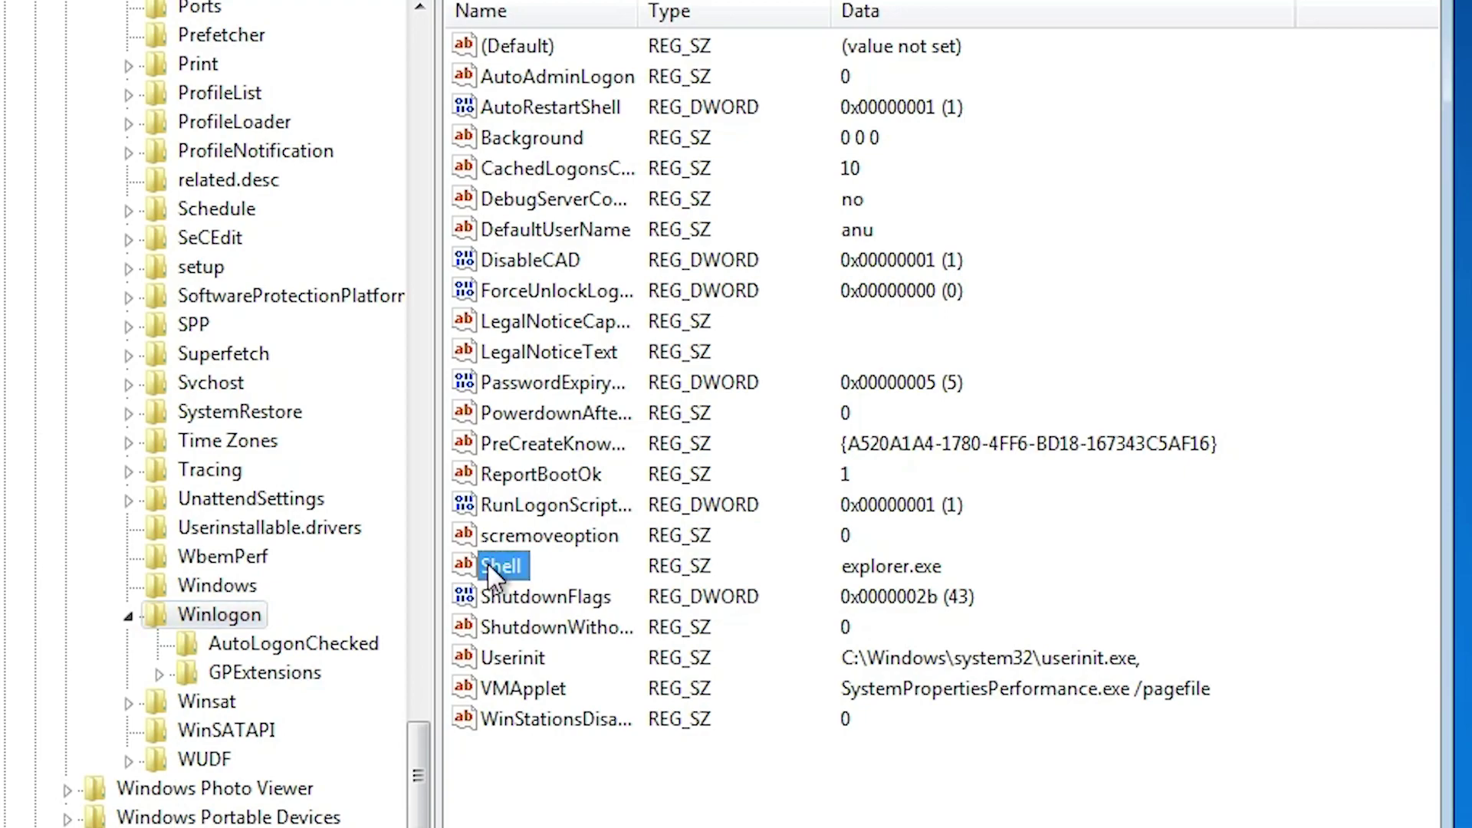
right_click(500, 571)
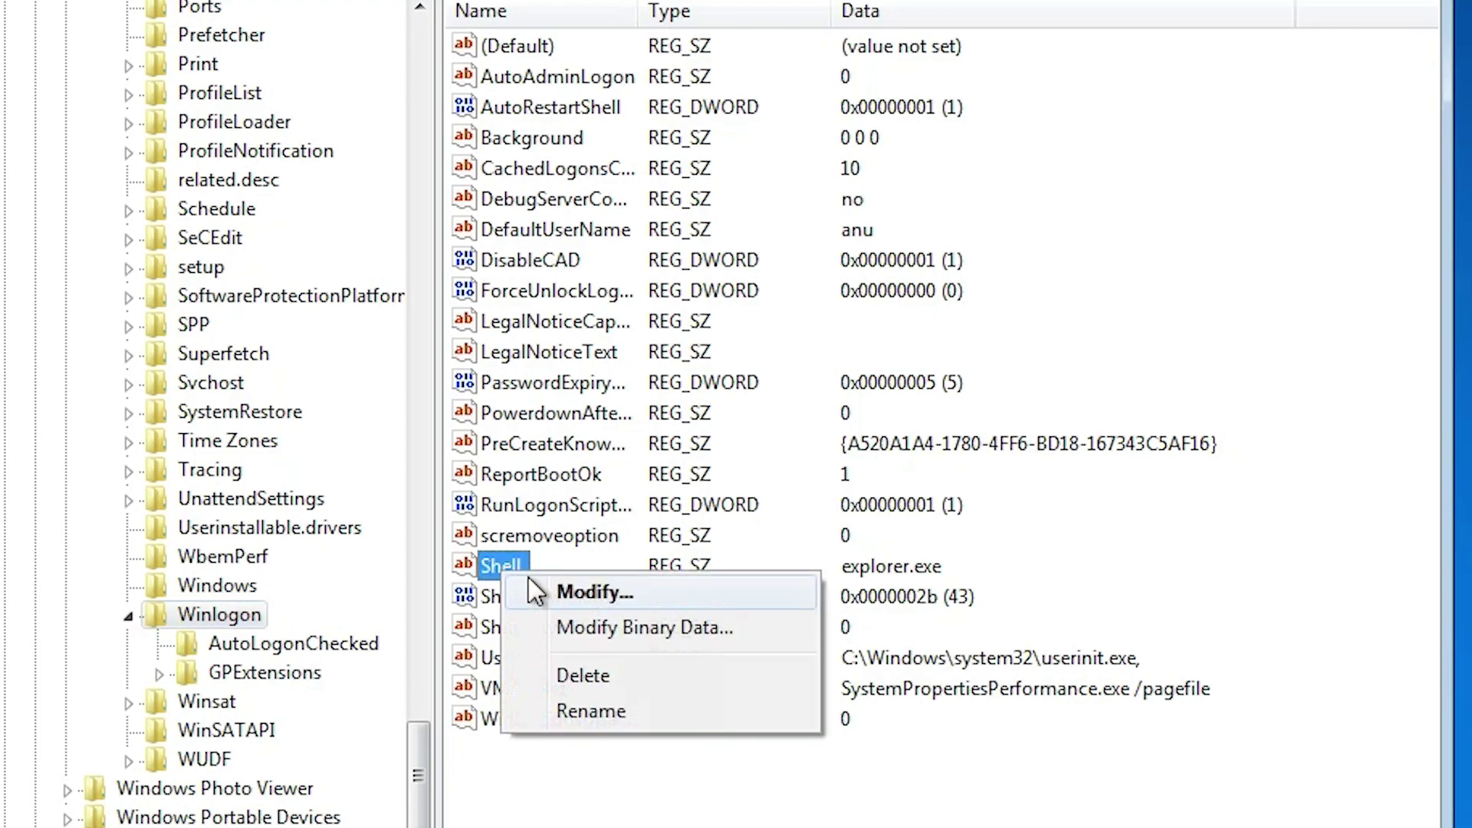
click(568, 587)
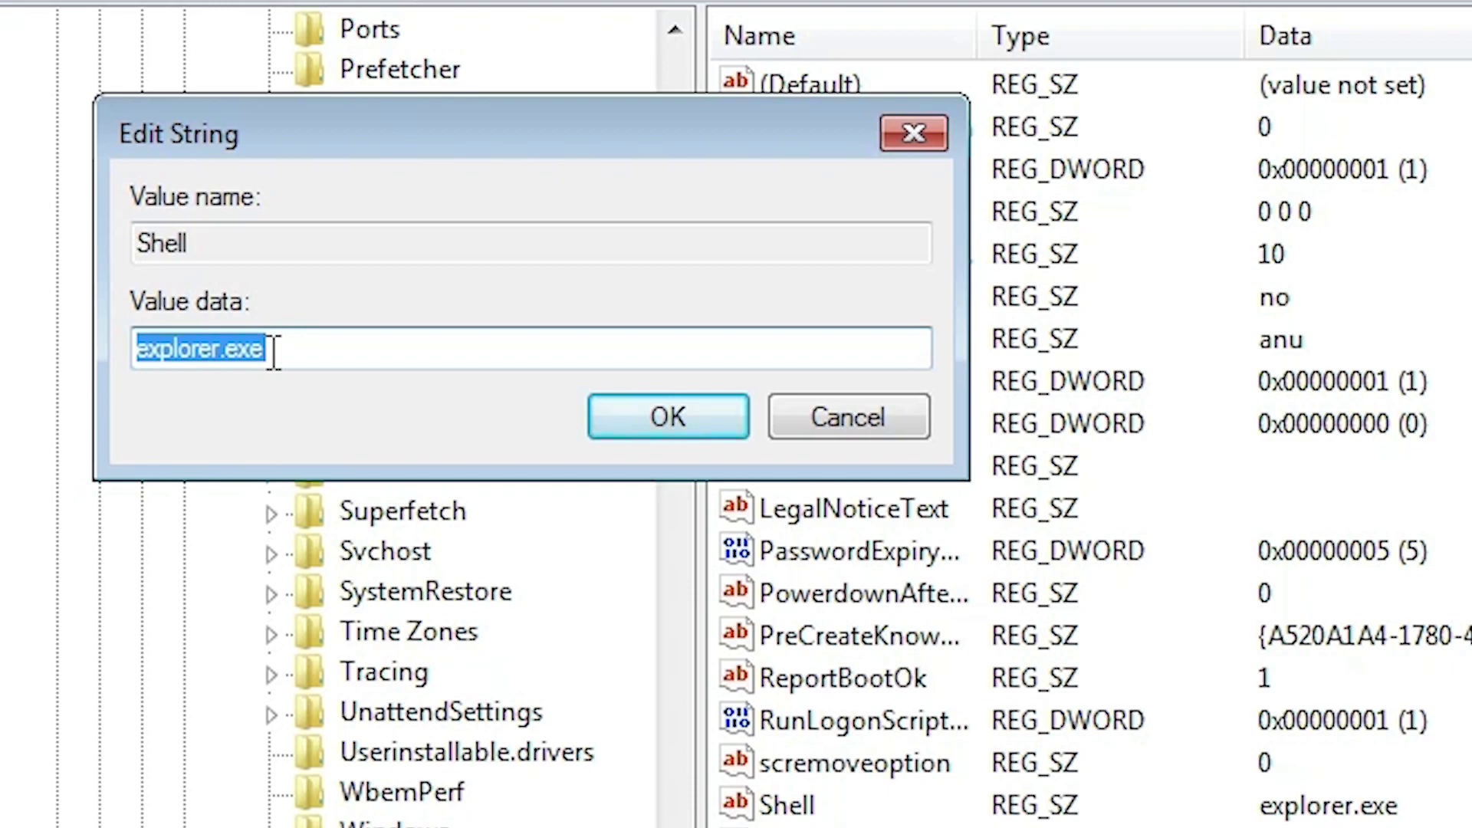
click(286, 349)
drag(352, 341, 76, 345)
click(429, 346)
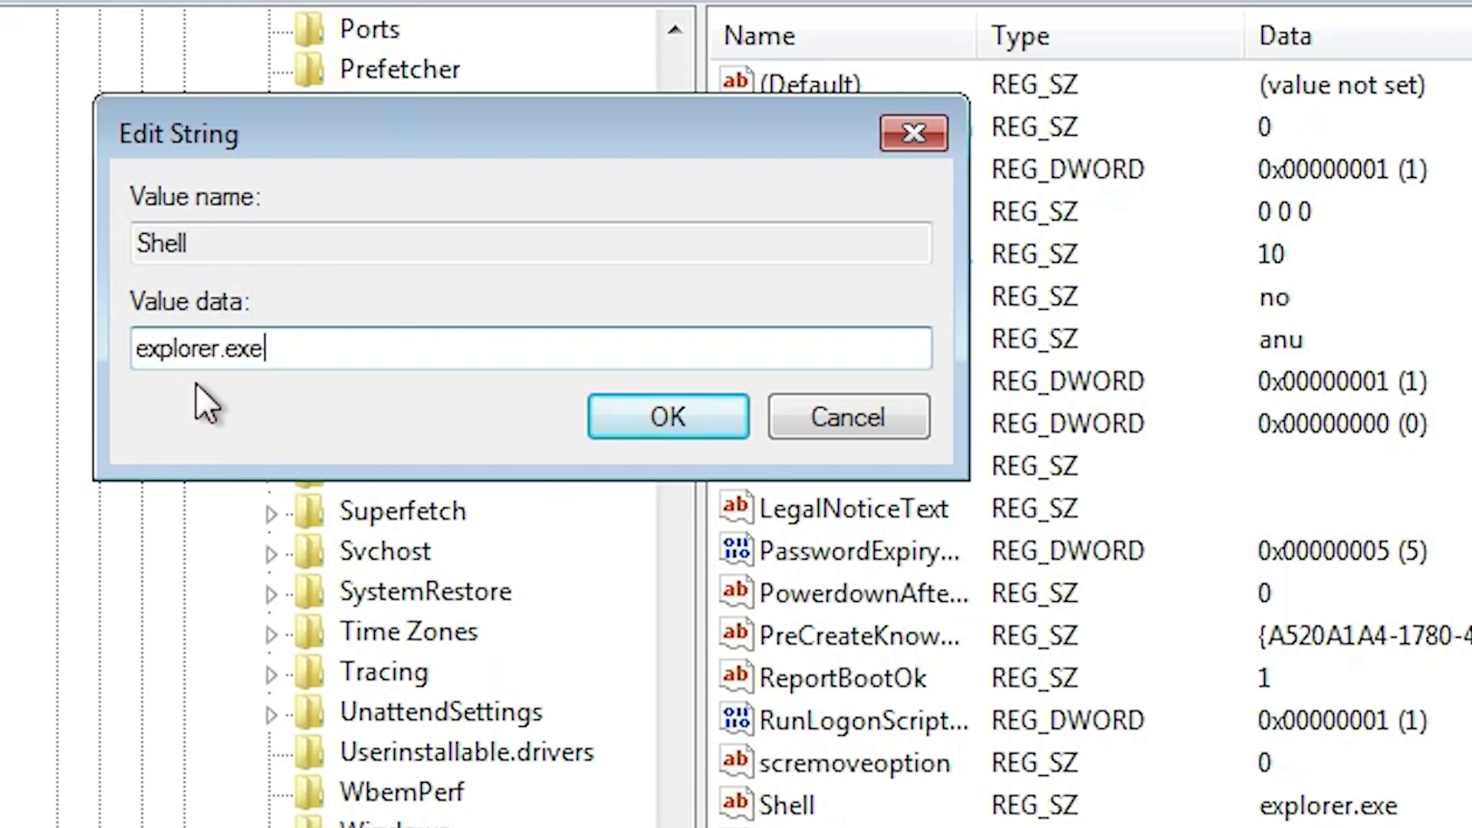
click(617, 420)
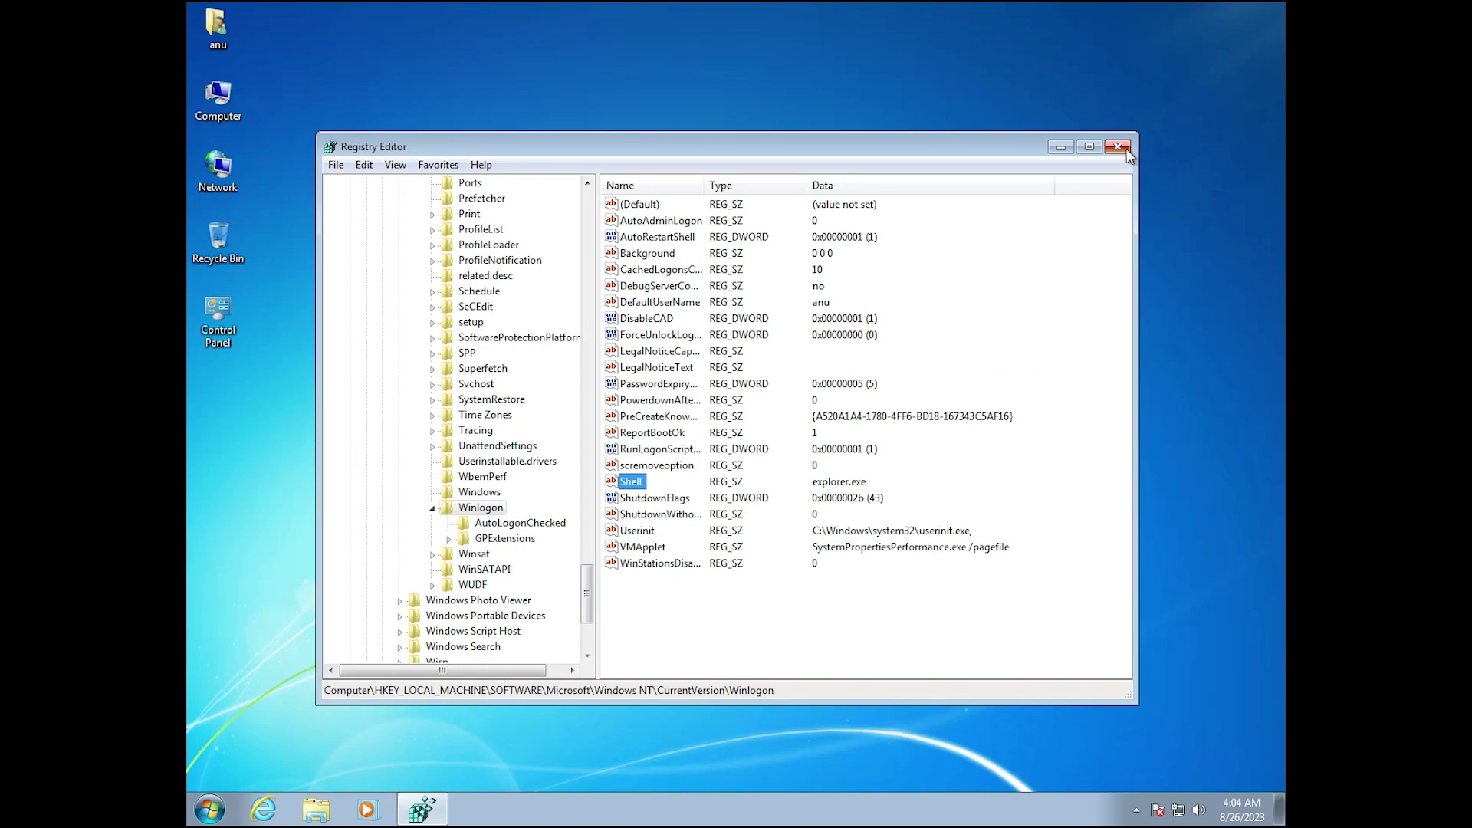
Close Registry Editor and open the Properties of Local Disk (C:) from Computer.
click(1118, 147)
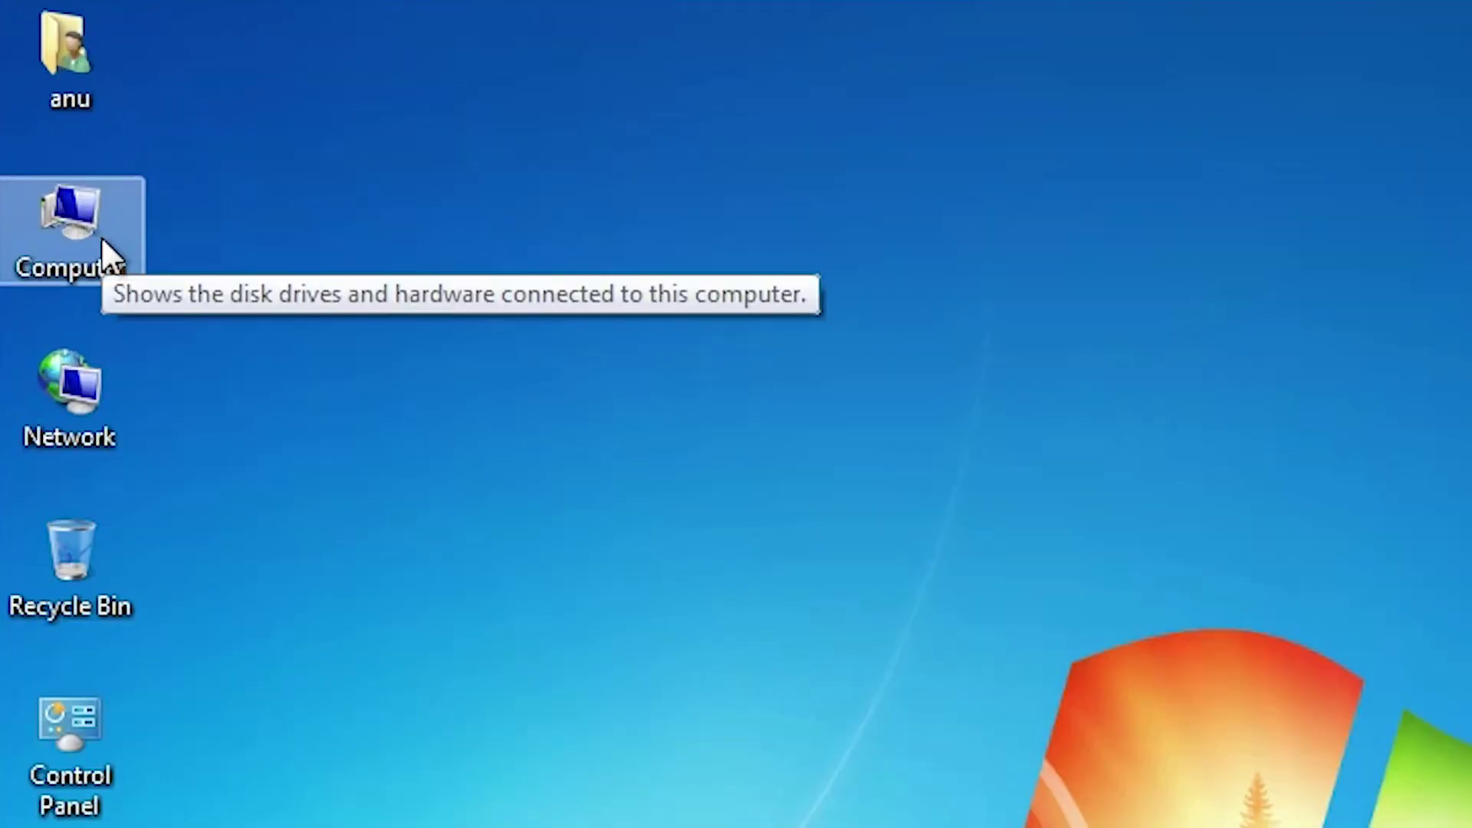
double_click(101, 237)
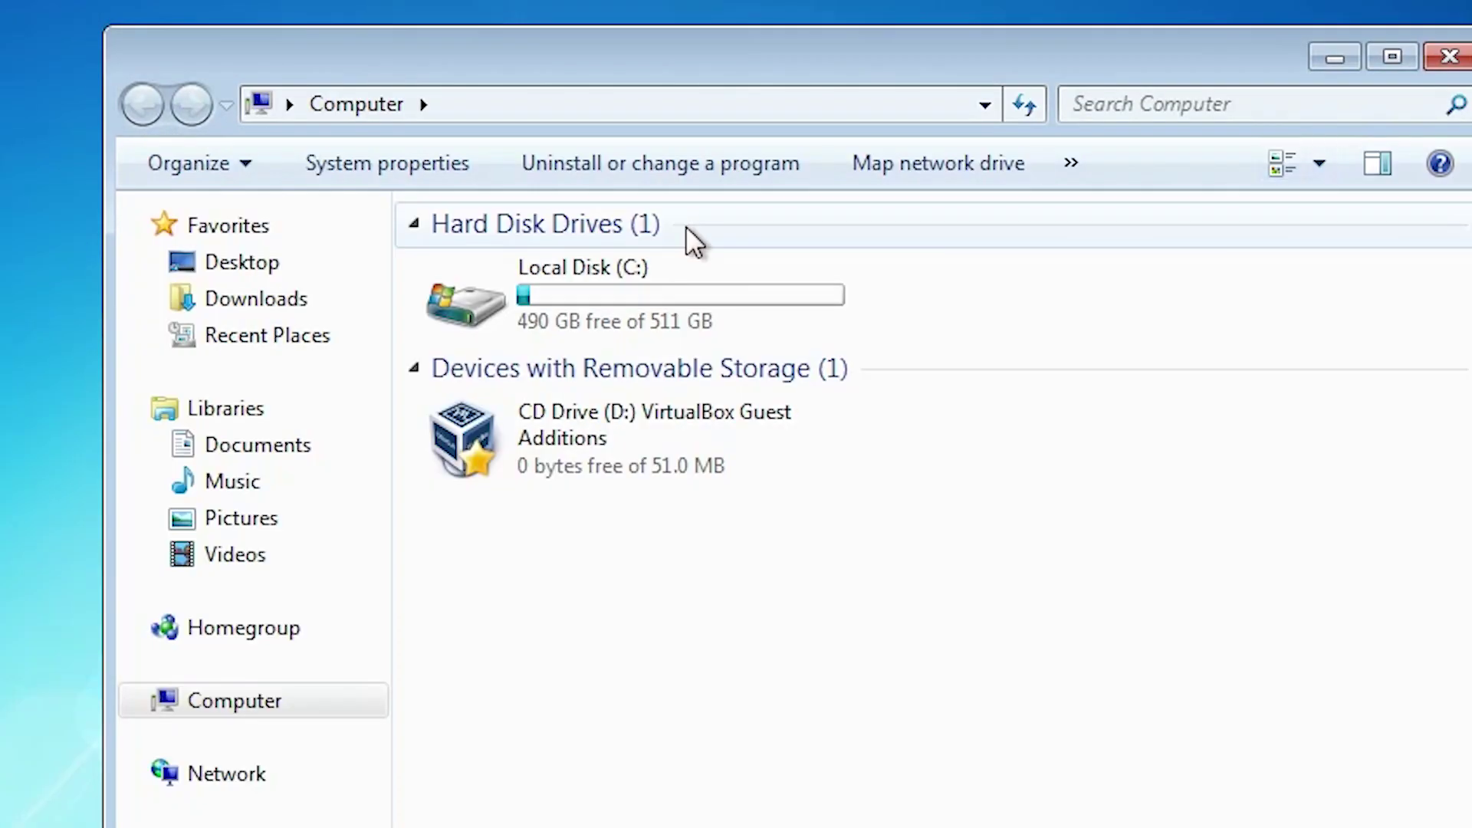
click(615, 297)
right_click(617, 300)
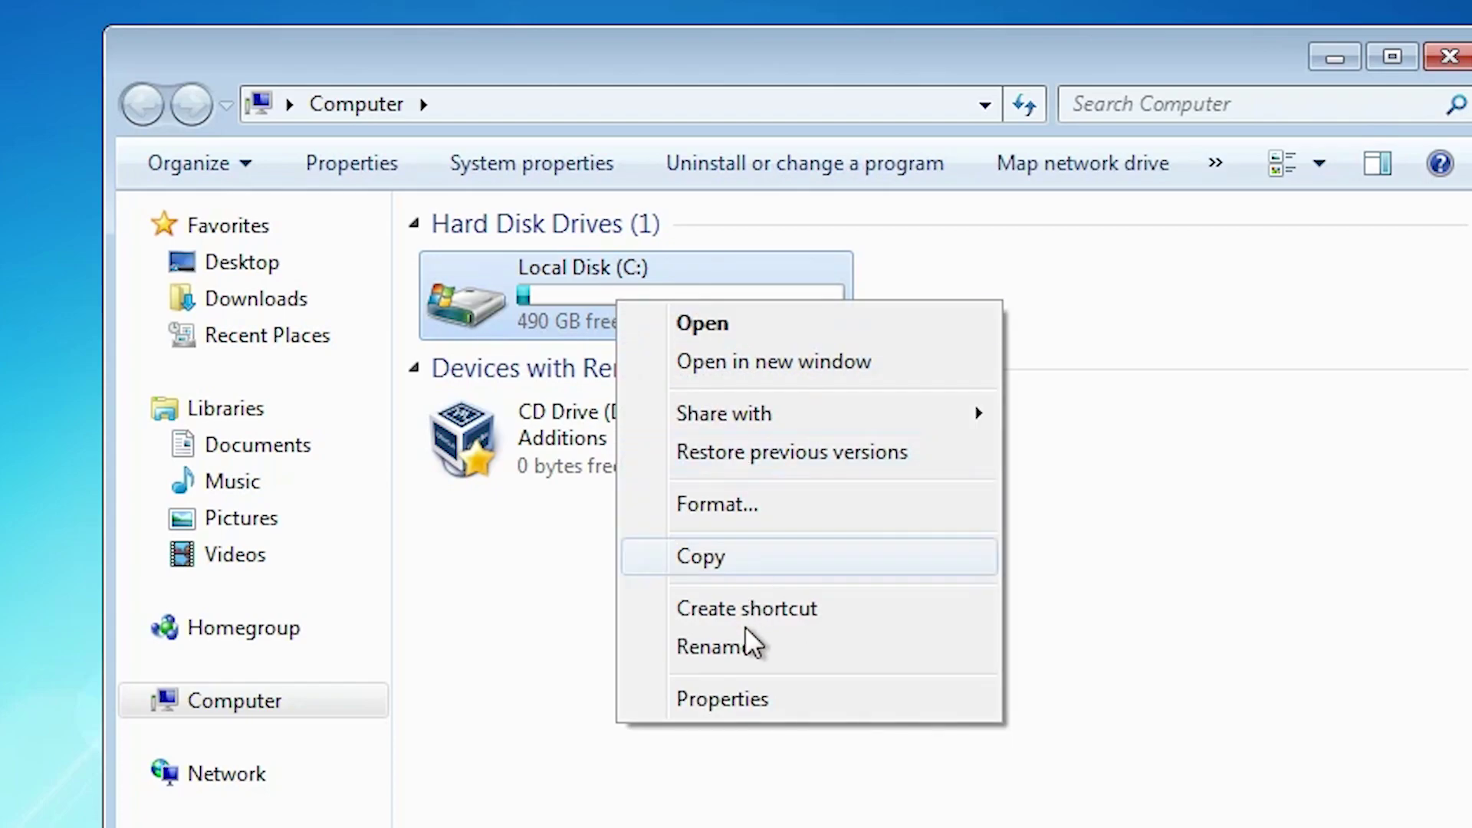
click(736, 699)
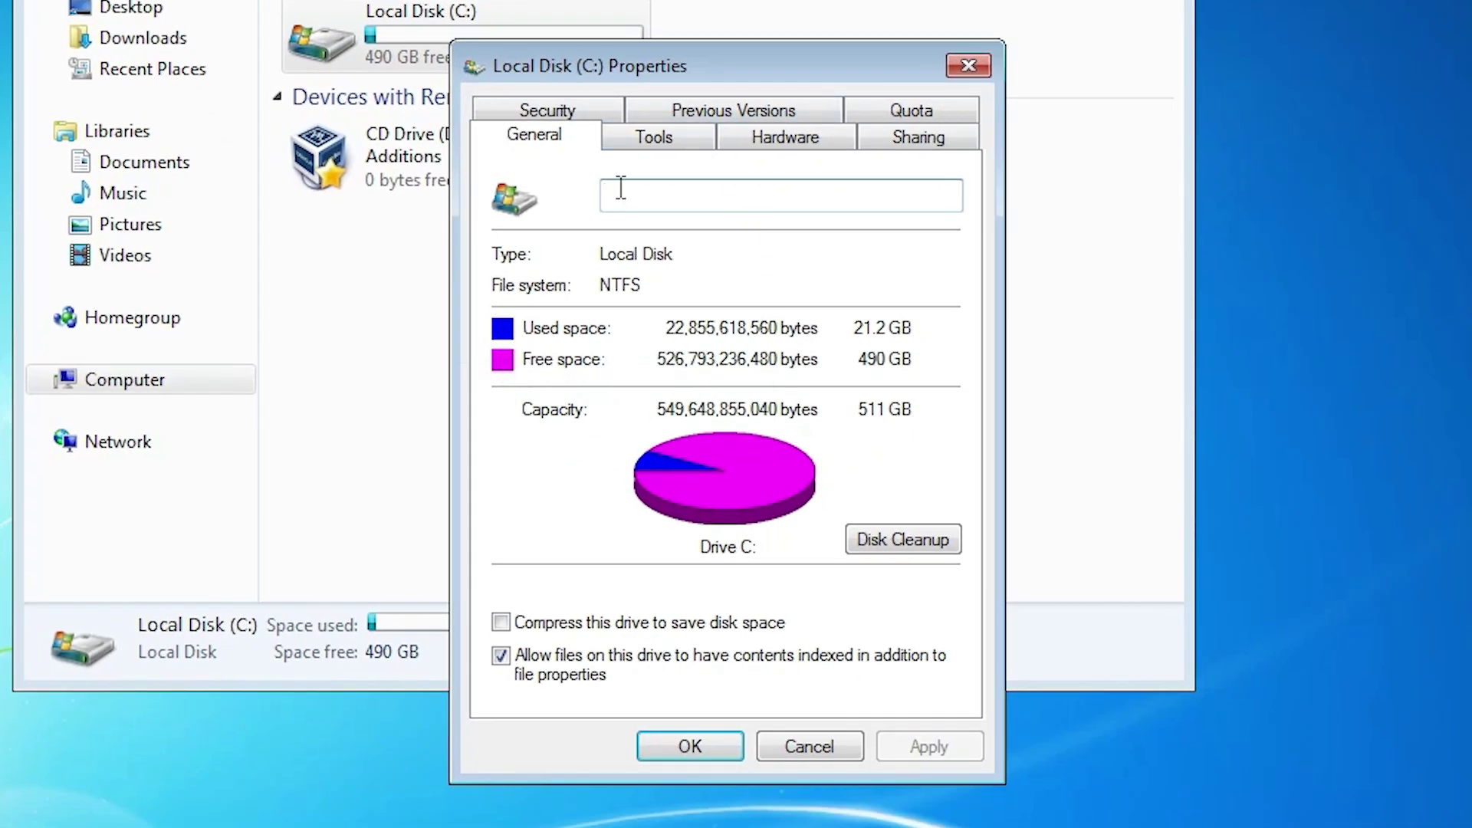
Schedule an error check of C: with automatic fixes for next startup.
click(670, 141)
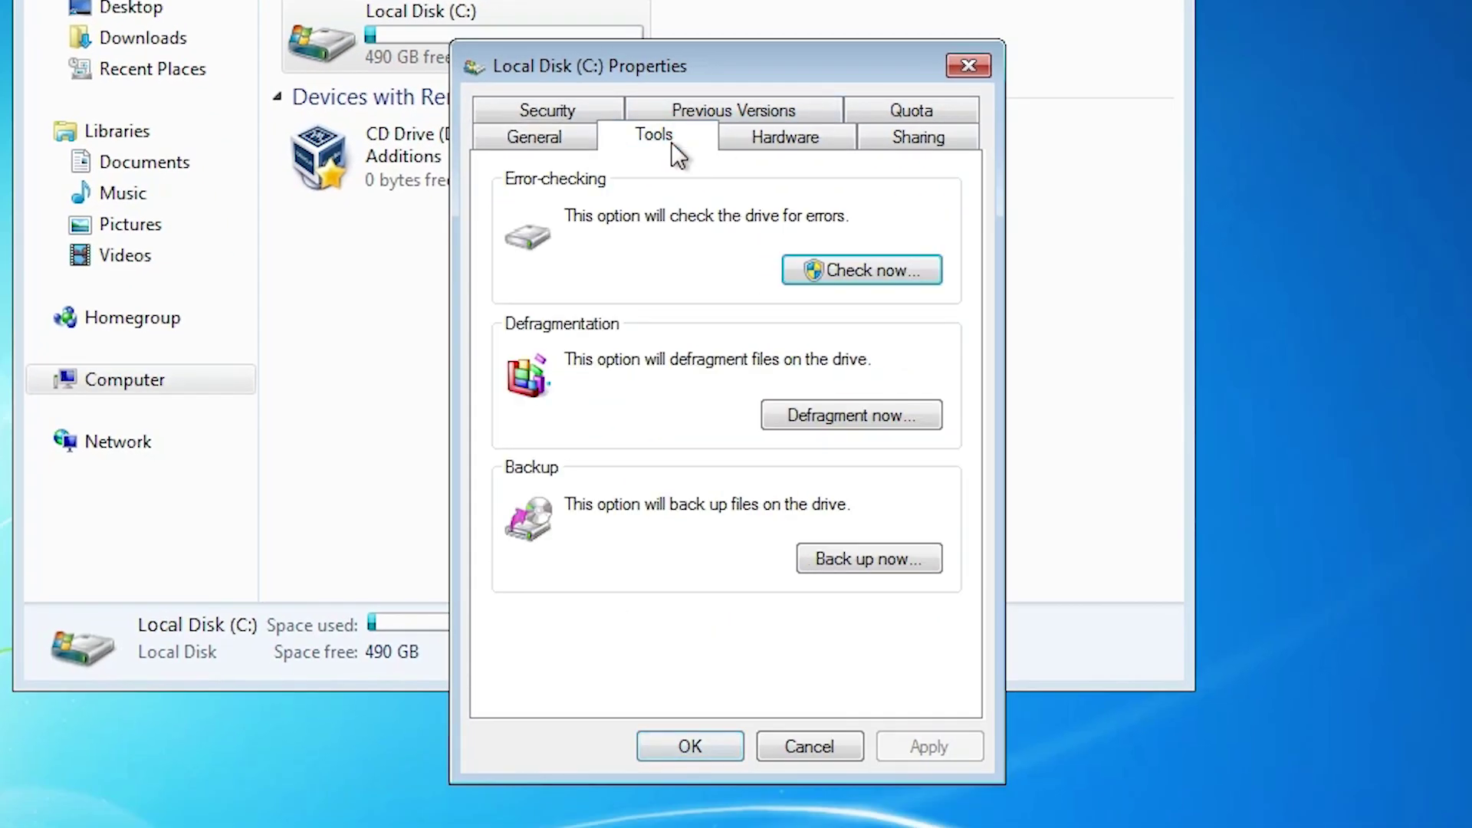
click(912, 280)
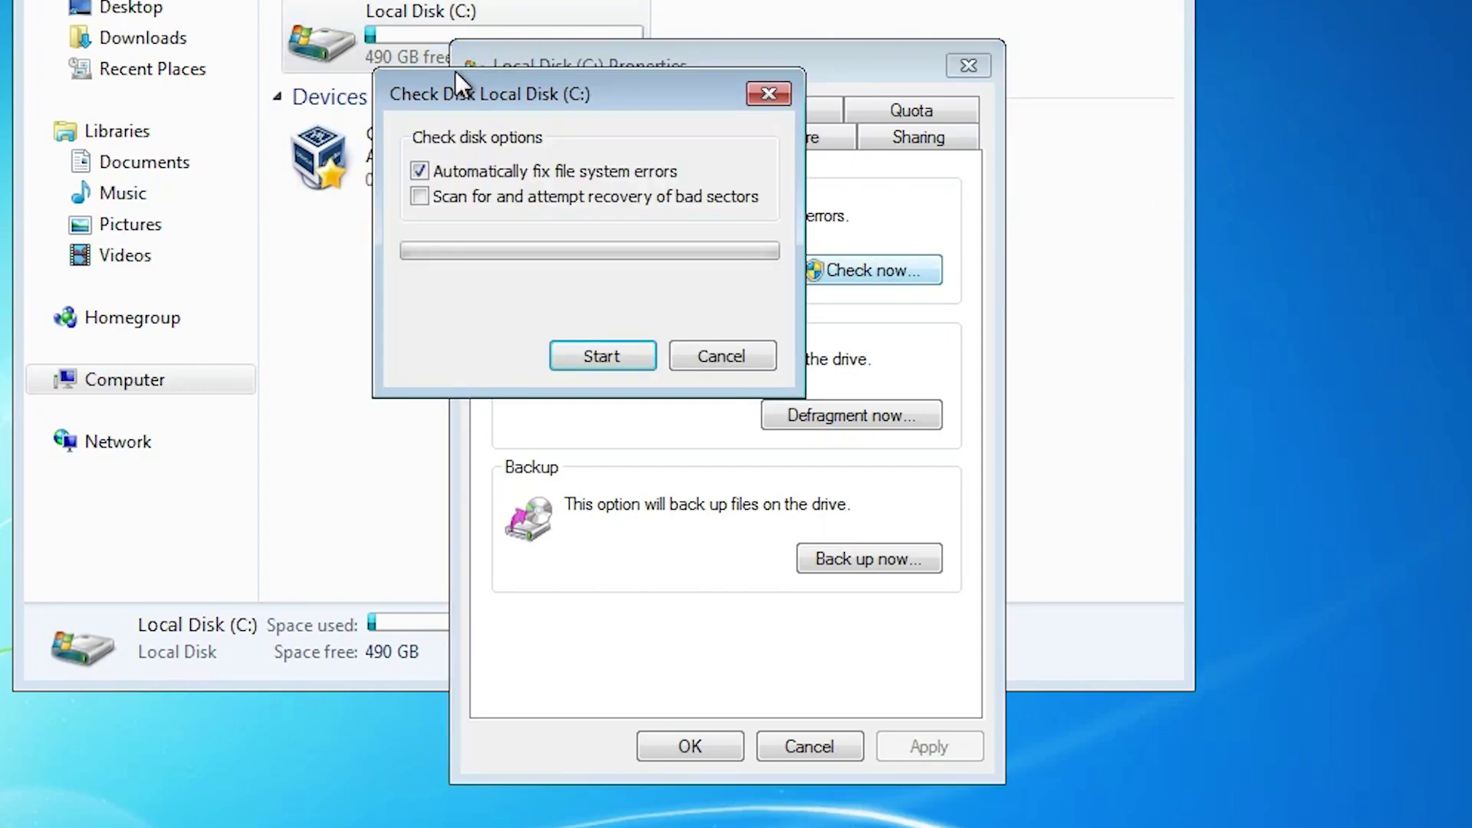
click(589, 354)
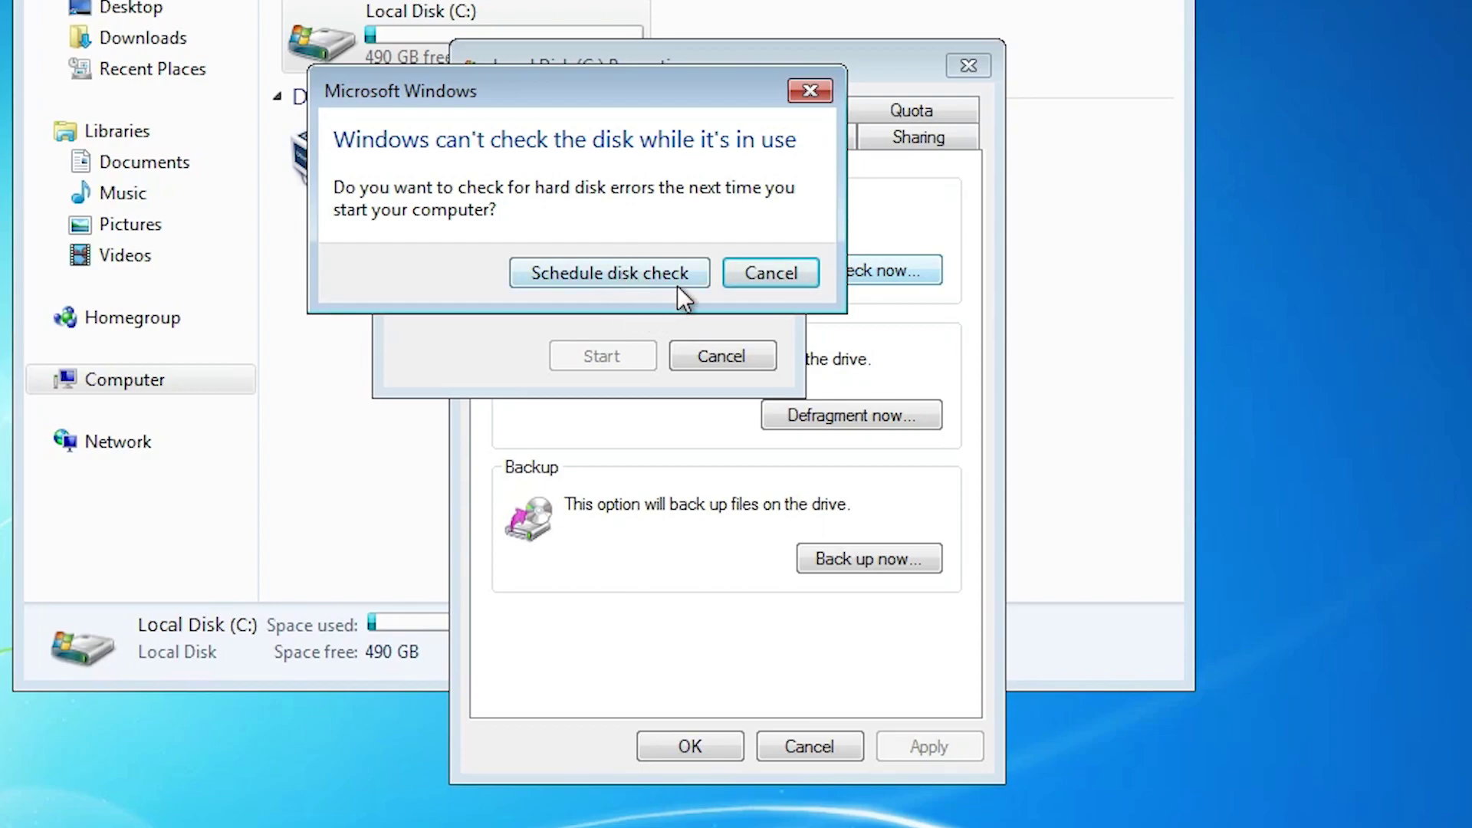
click(642, 276)
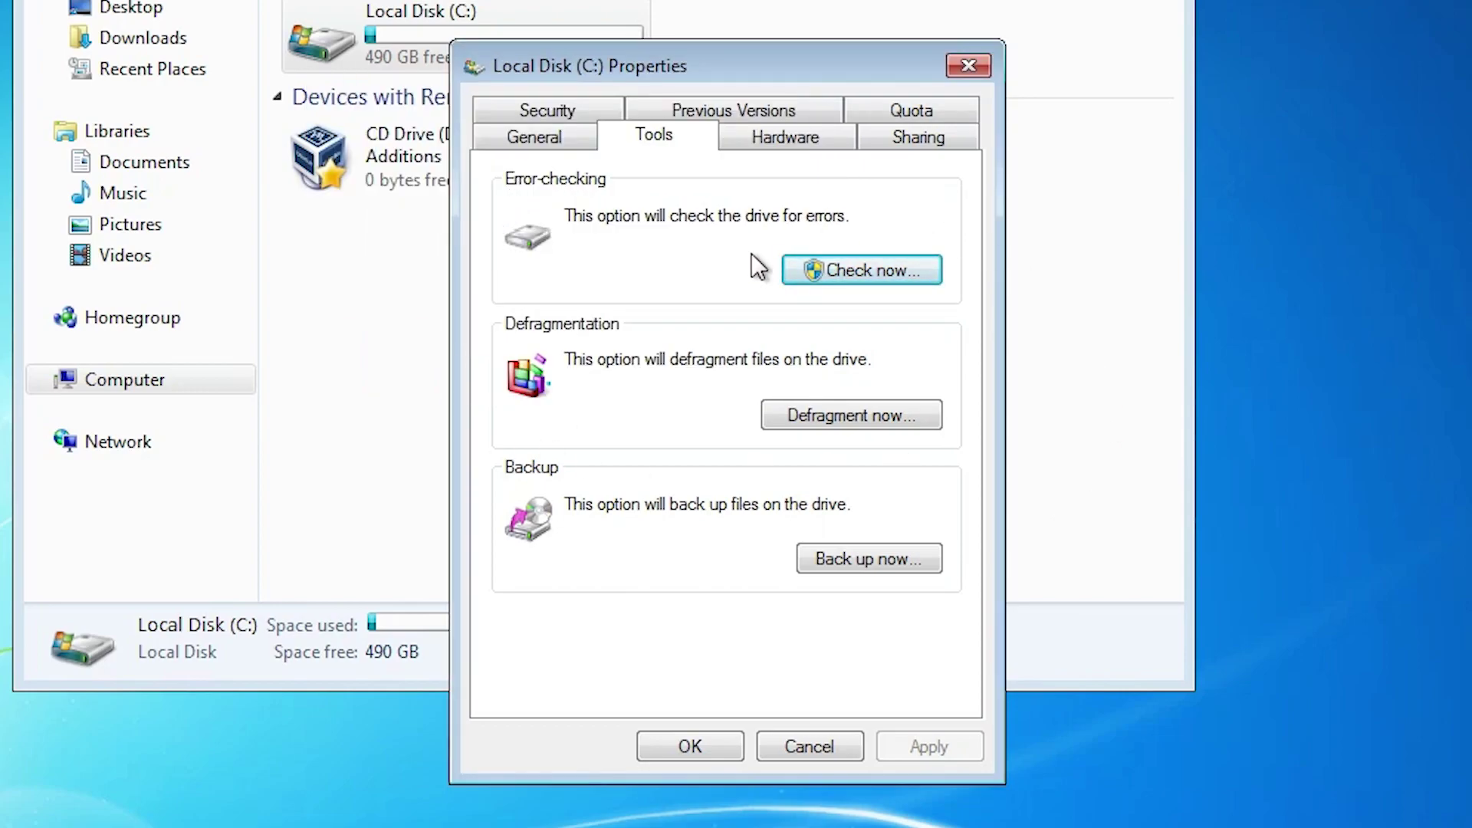
click(719, 746)
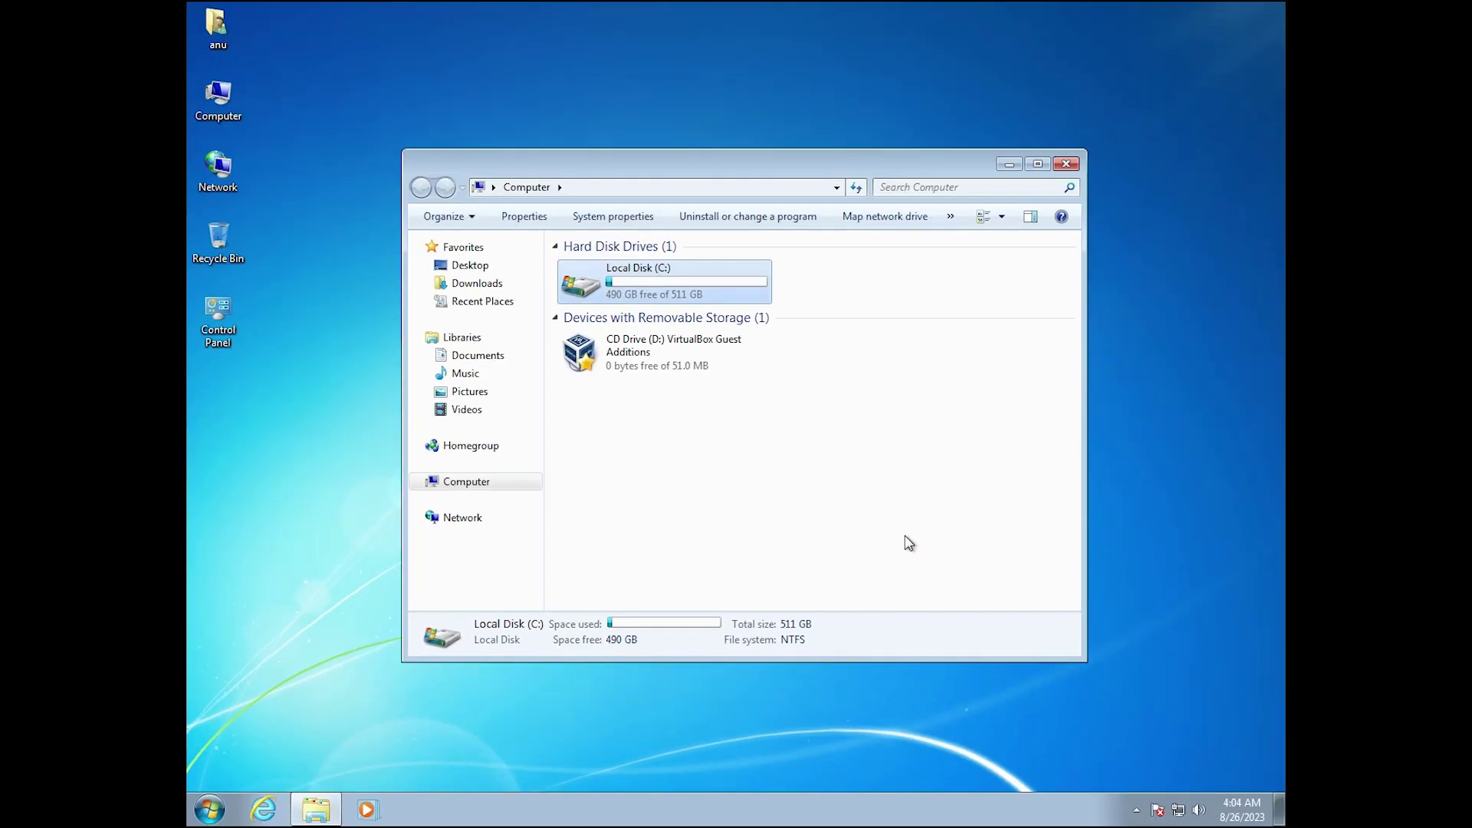
Close the Computer window, launch cmd as administrator, and centre the elevated Command Prompt.
click(866, 487)
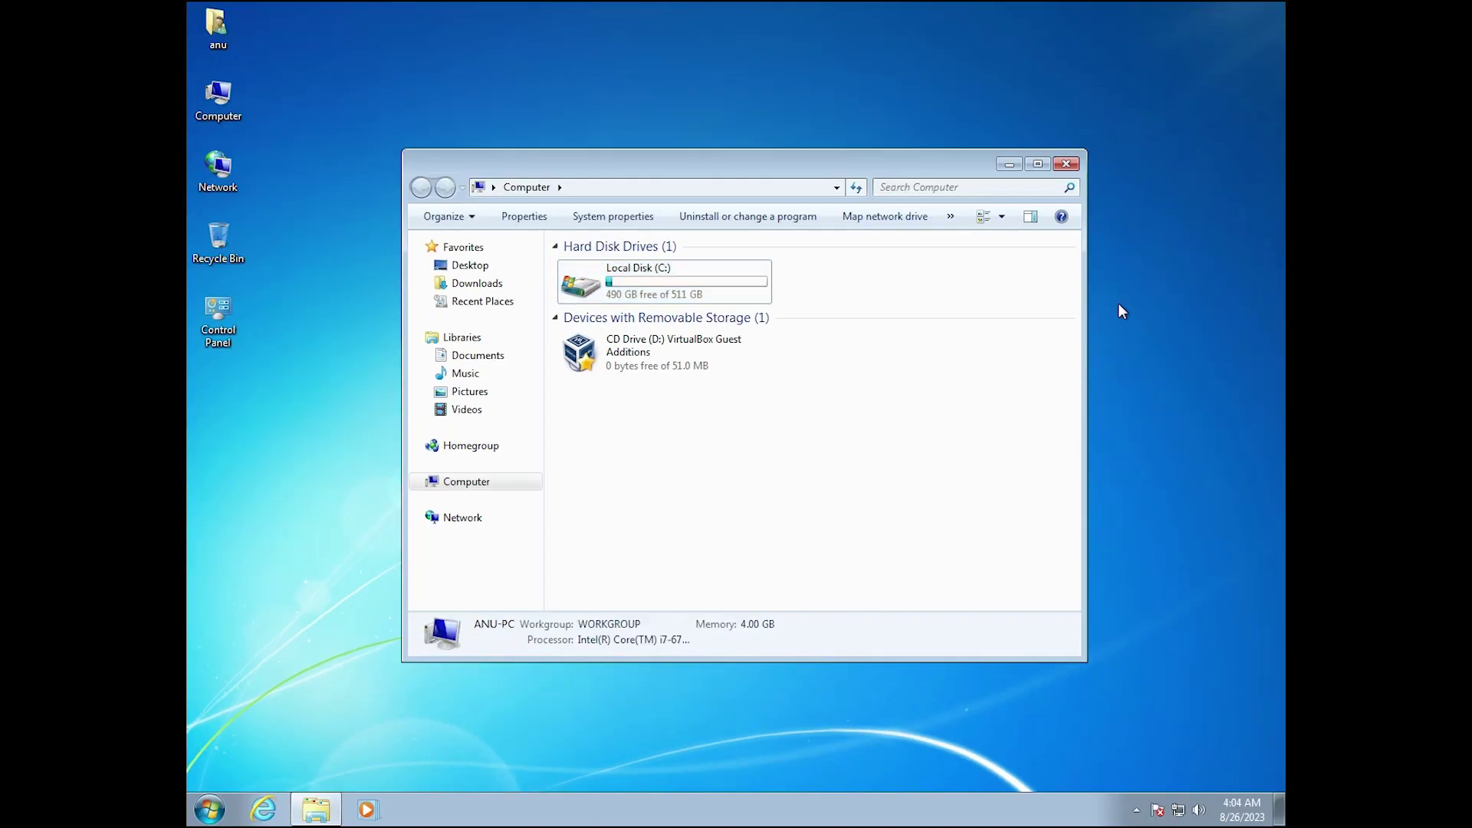
click(1069, 166)
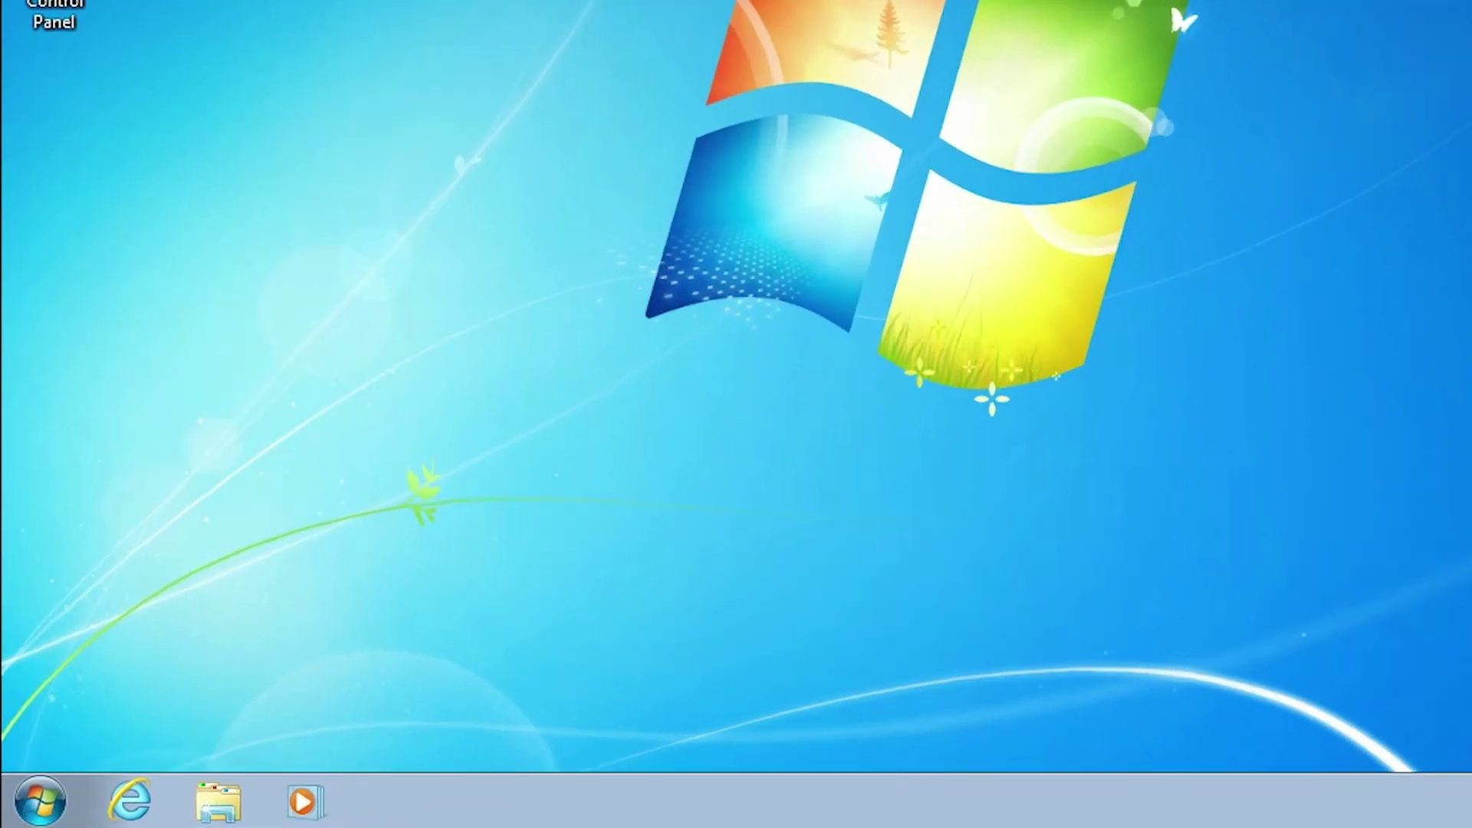
click(38, 804)
text(c)
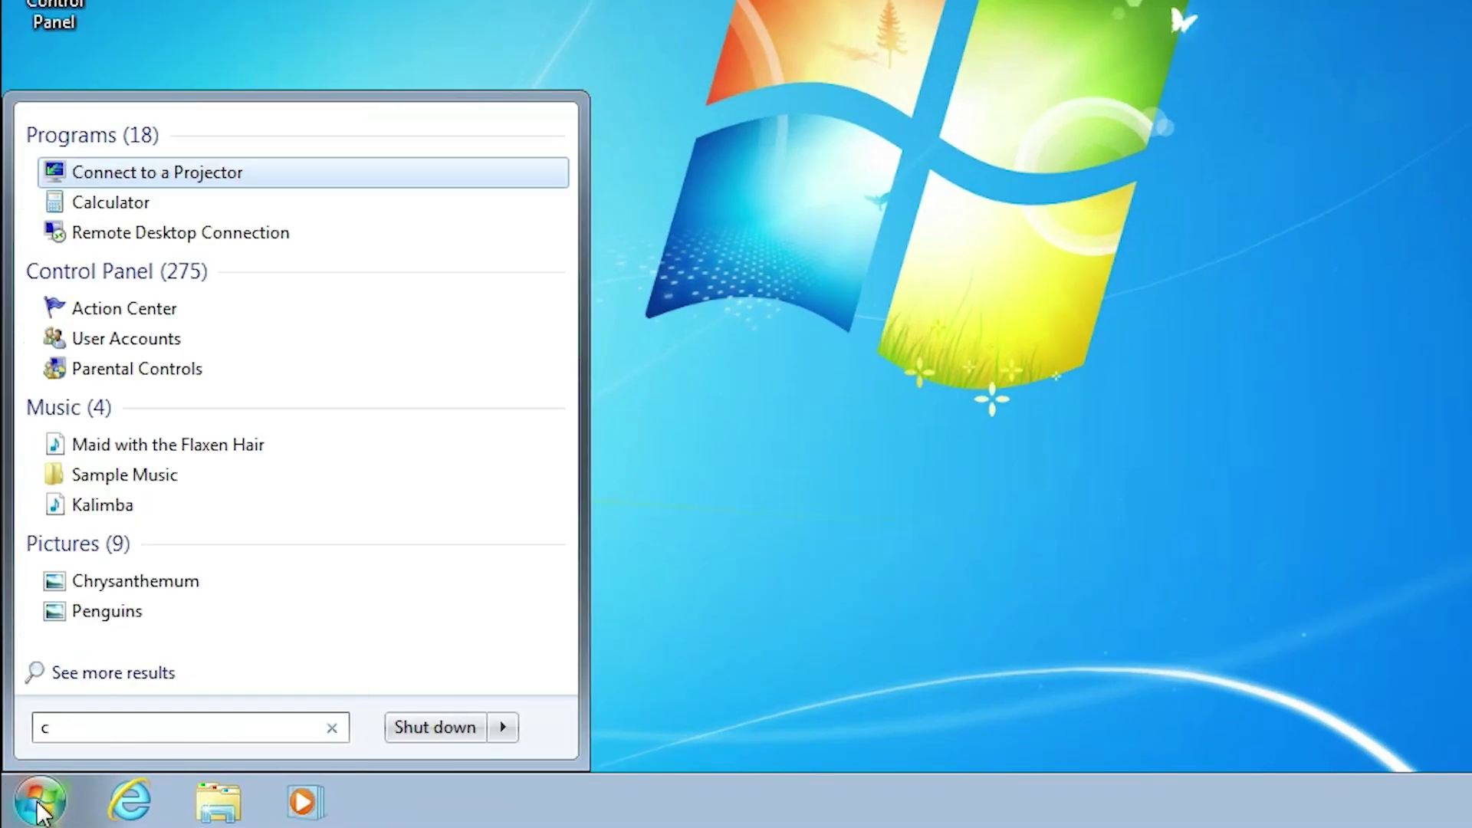
text(md)
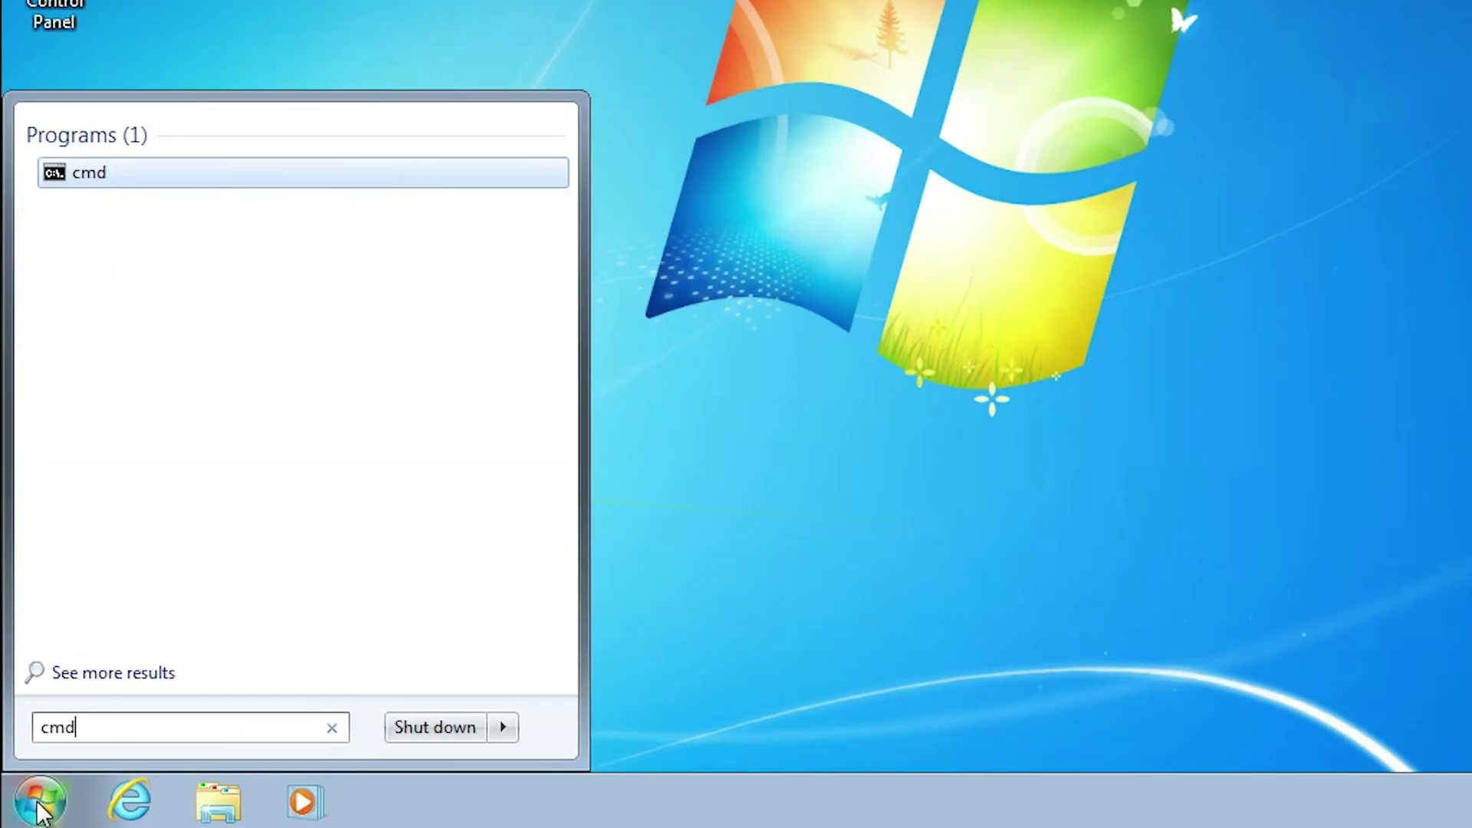
right_click(171, 176)
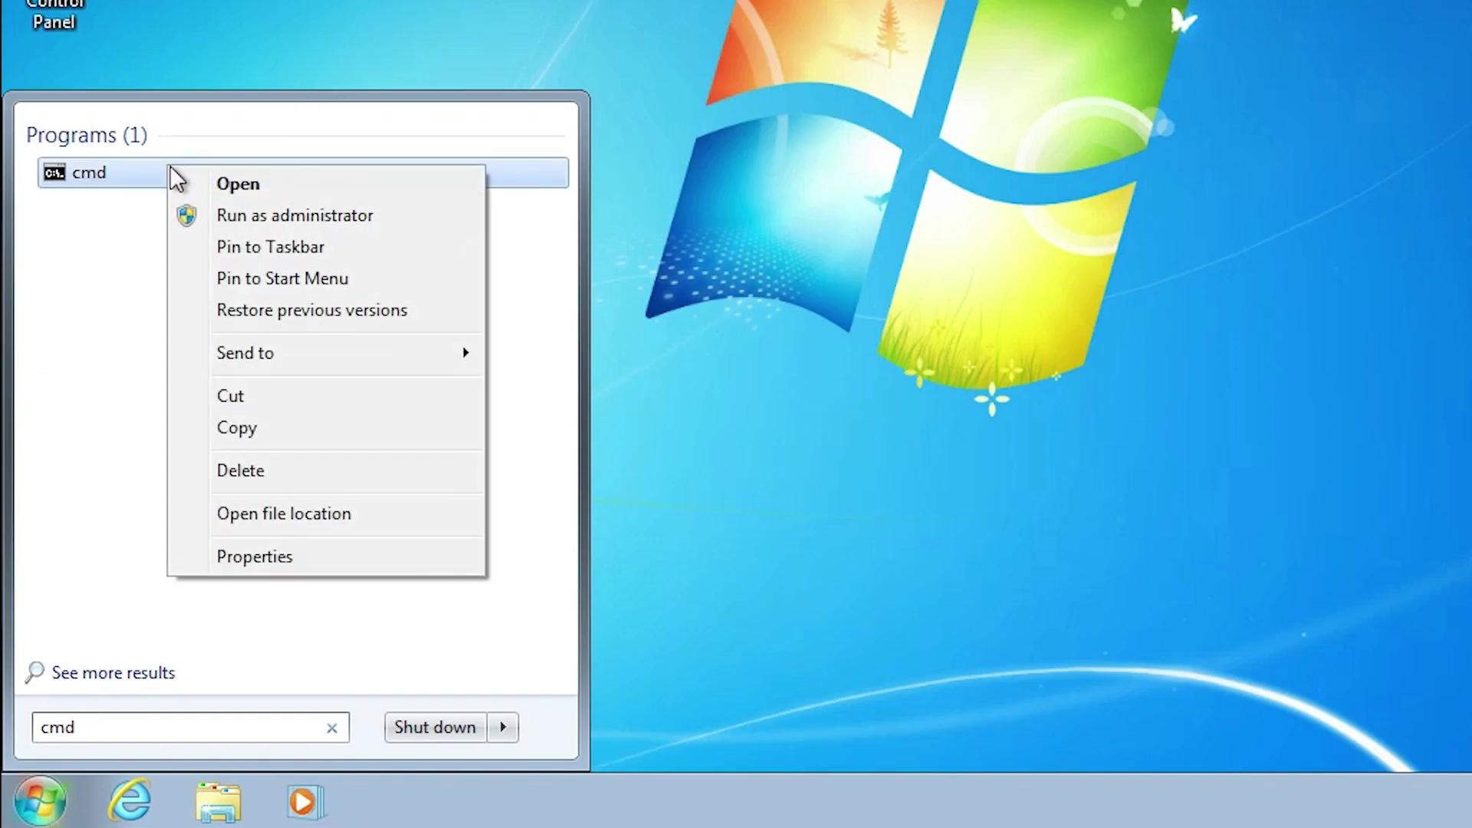
click(296, 216)
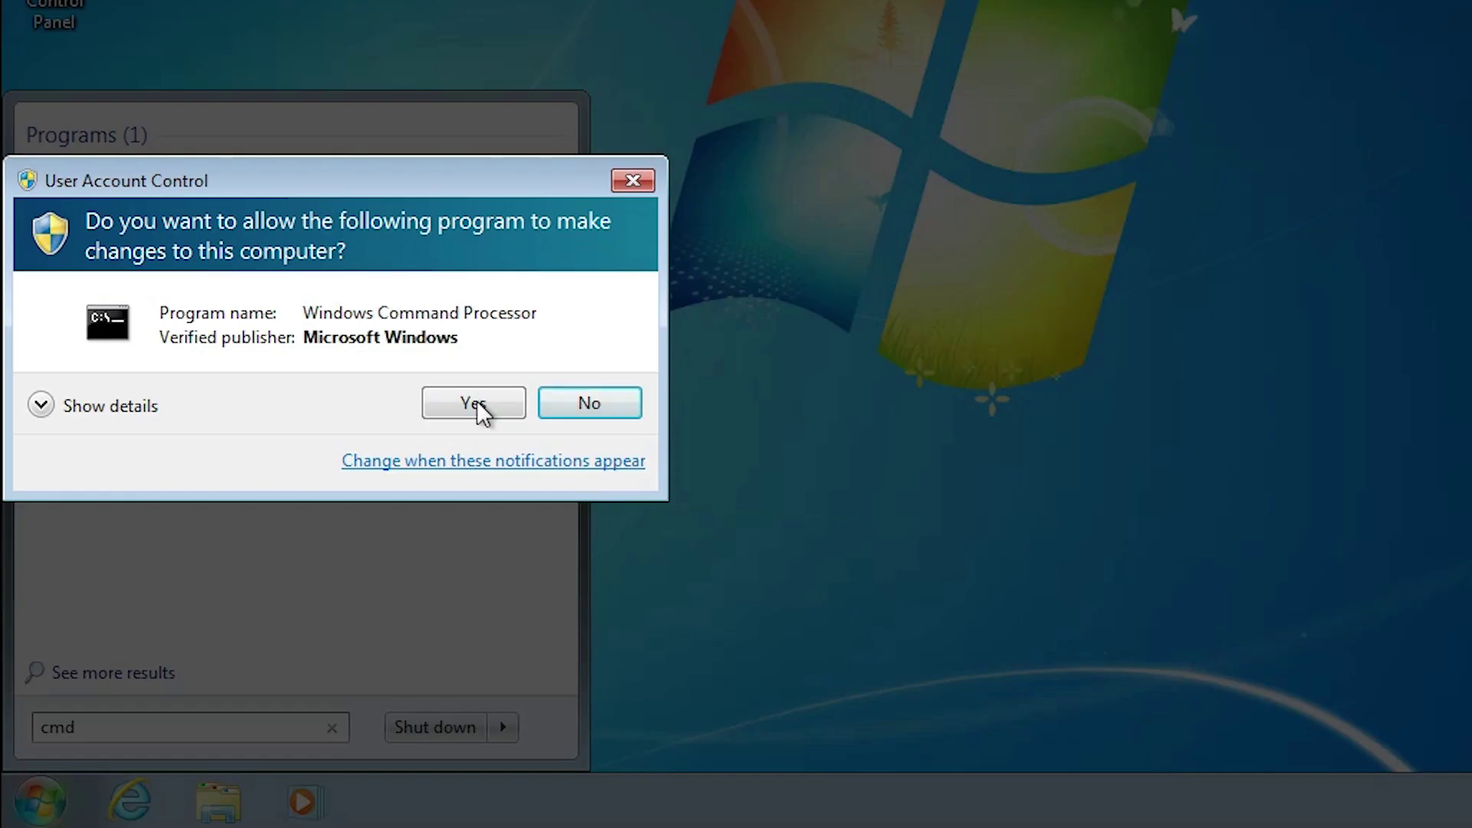
click(474, 404)
drag(459, 37, 716, 271)
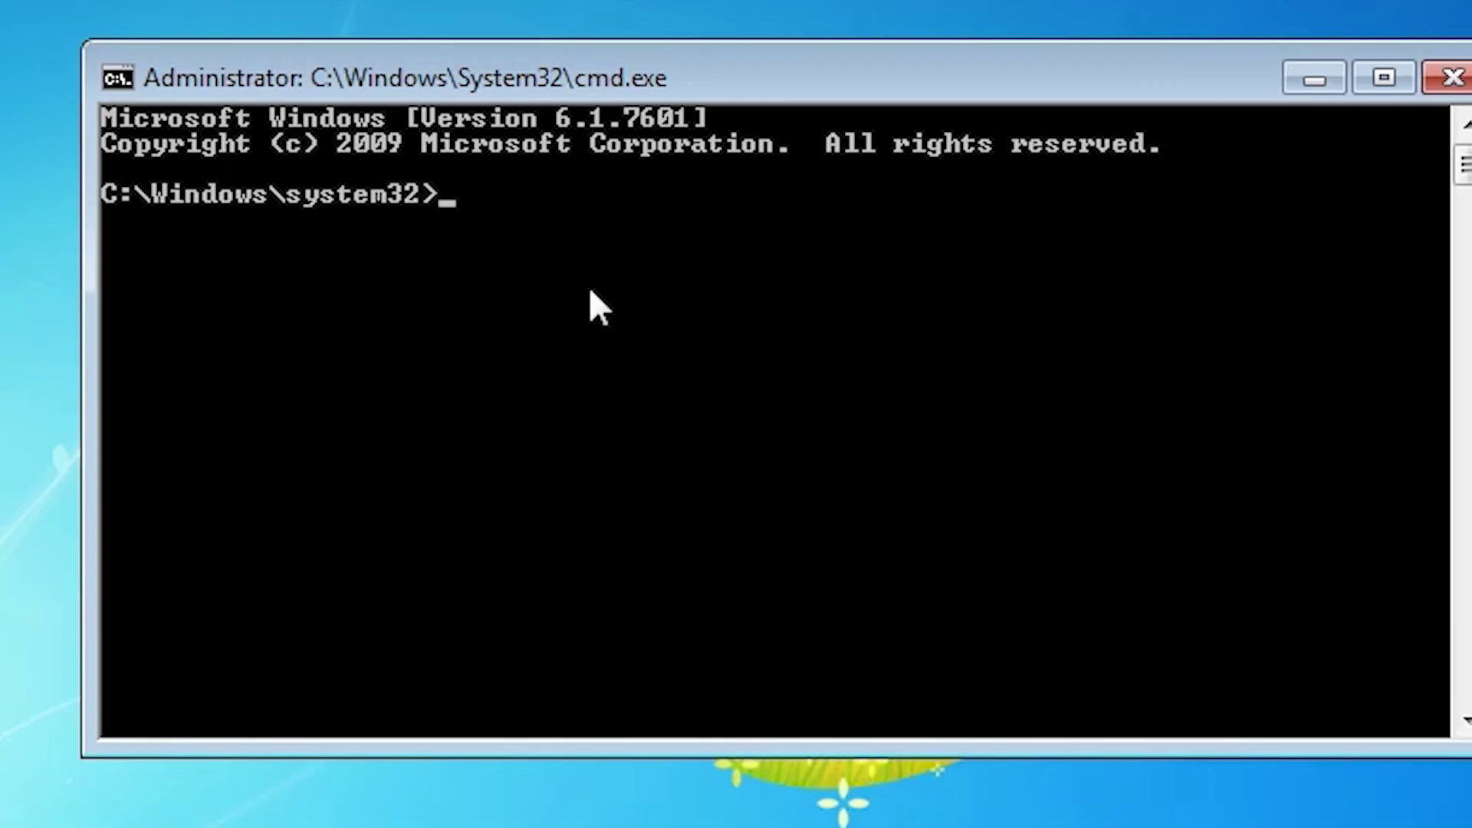
Run sfc /scannow at the elevated prompt.
text(sfc /)
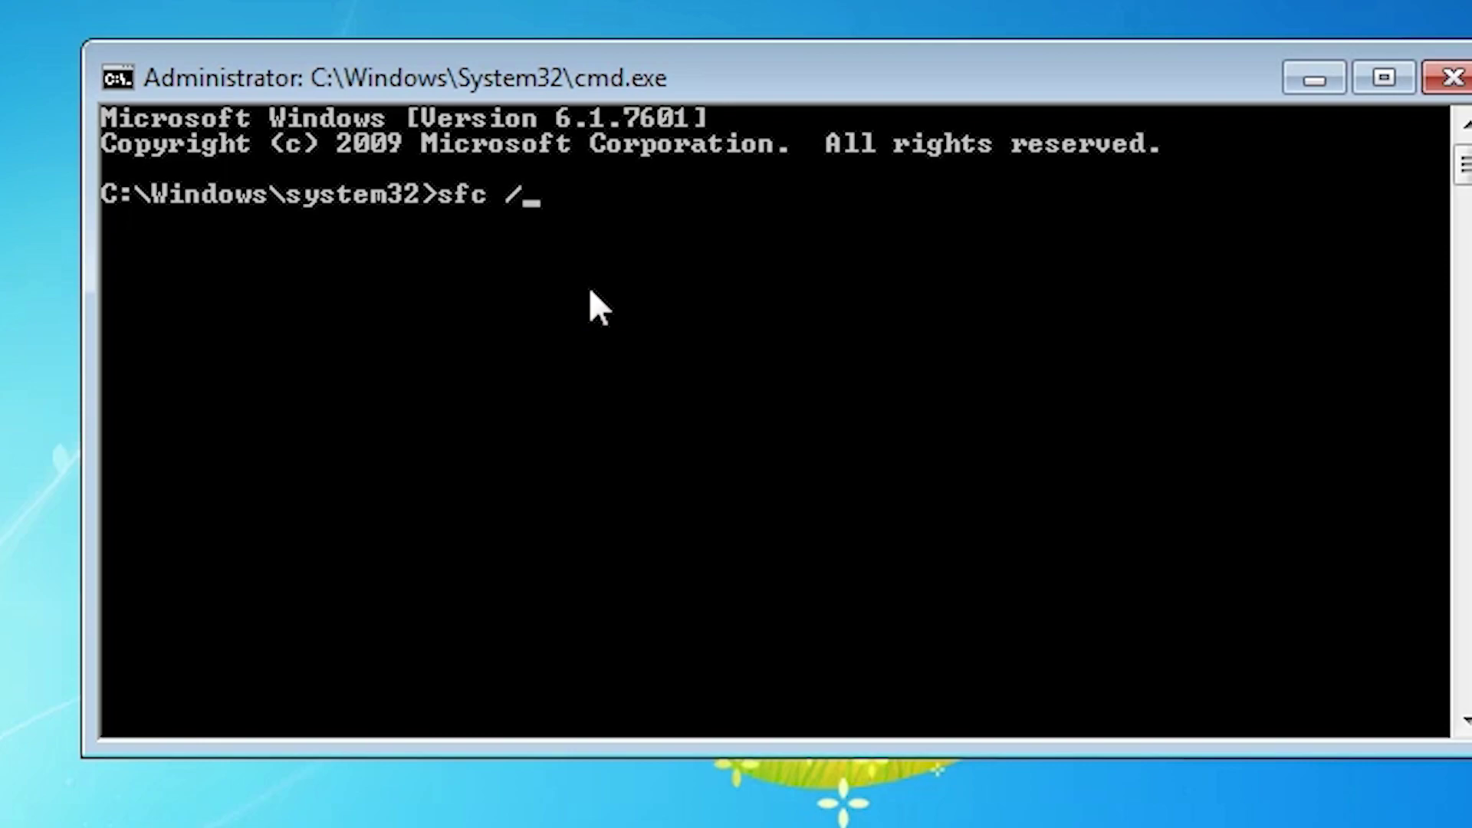
text(scannow)
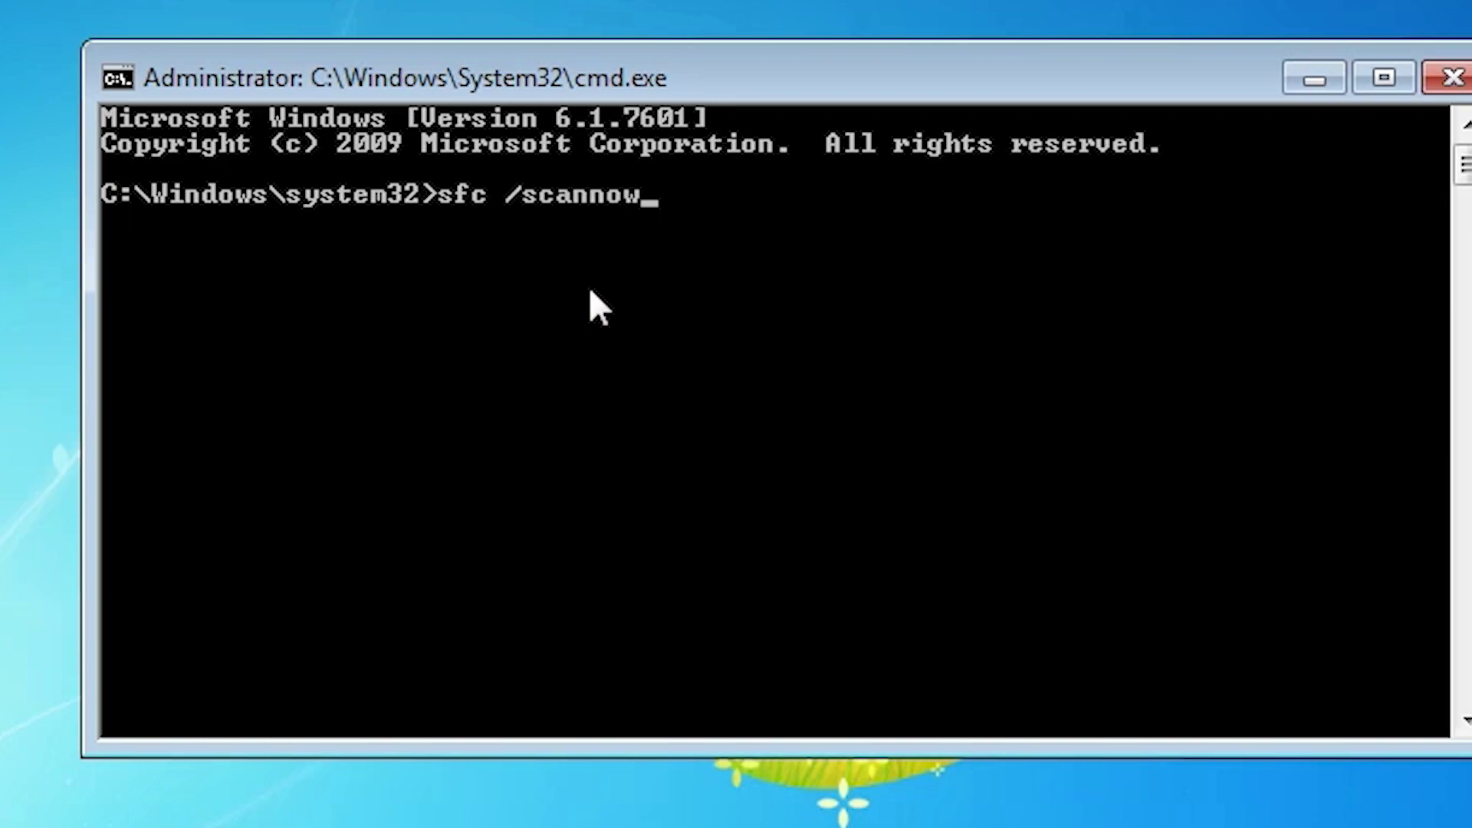
key(Return)
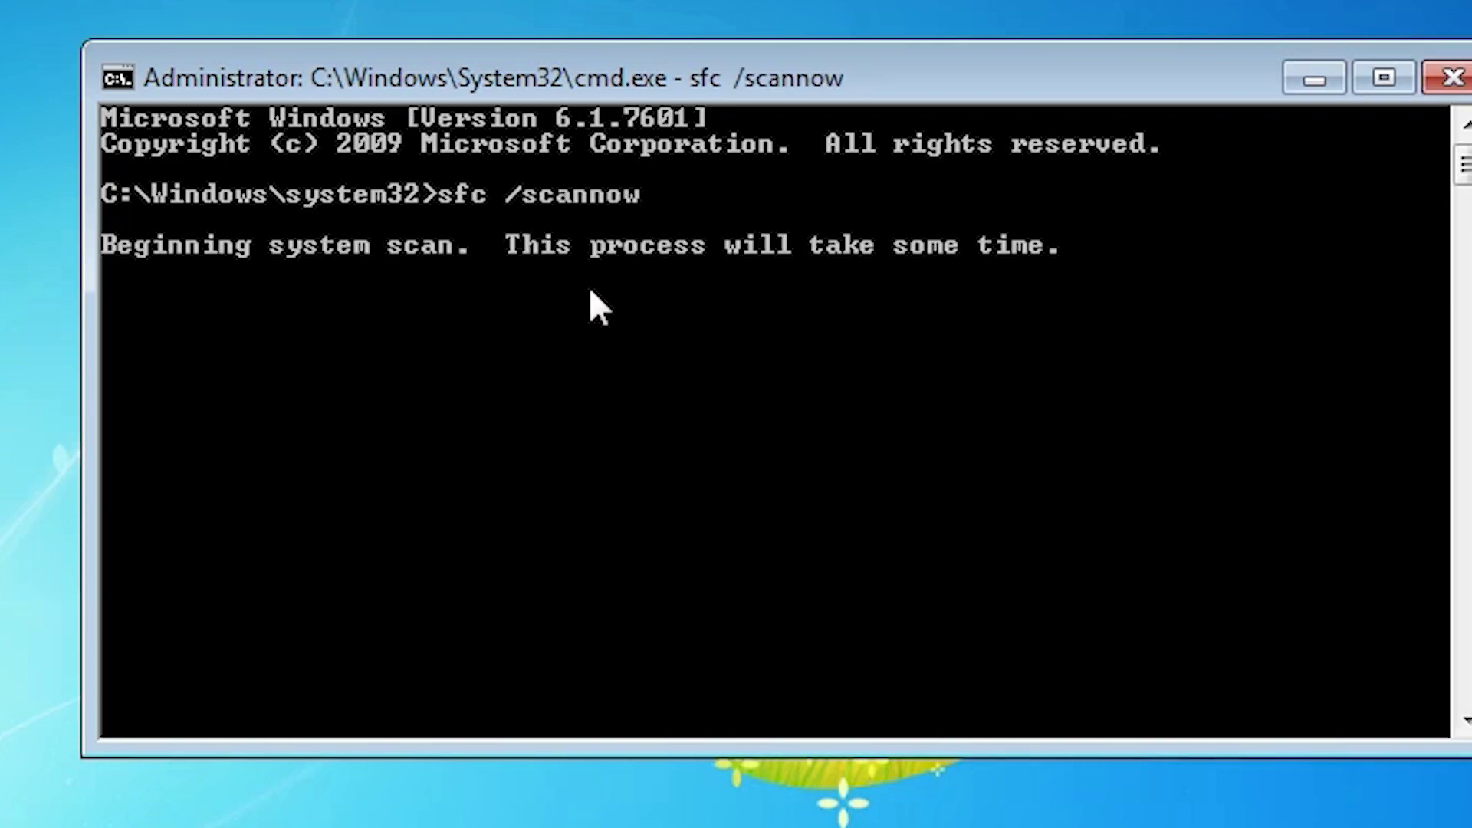